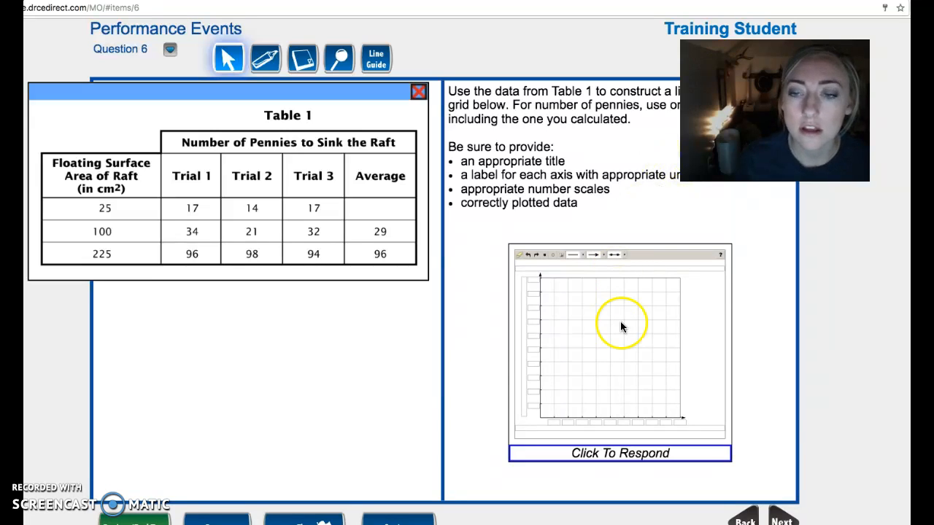
Open the graph response grid and arrange it beside the Table 1 window so both are visible
{"action": "left_click", "coordinate": [647, 458]}
{"action": "left_click", "coordinate": [674, 332]}
{"action": "left_click_drag", "start_coordinate": [502, 22], "coordinate": [108, 366]}
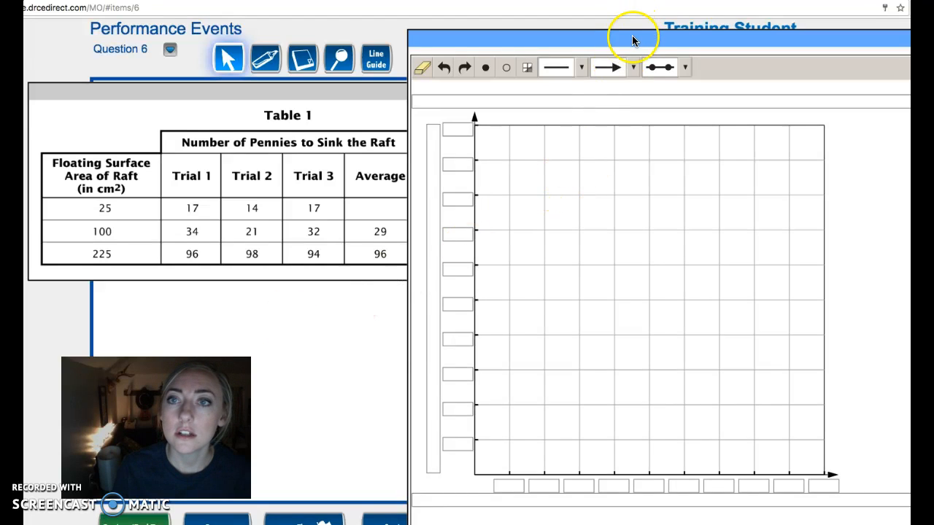
{"action": "left_click_drag", "start_coordinate": [343, 89], "coordinate": [319, 42]}
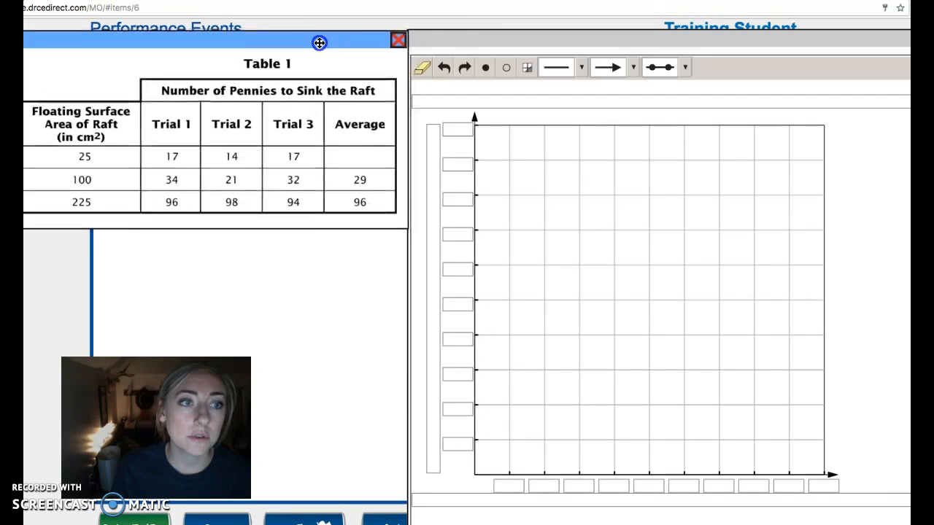
{"action": "left_click_drag", "start_coordinate": [541, 39], "coordinate": [552, 11]}
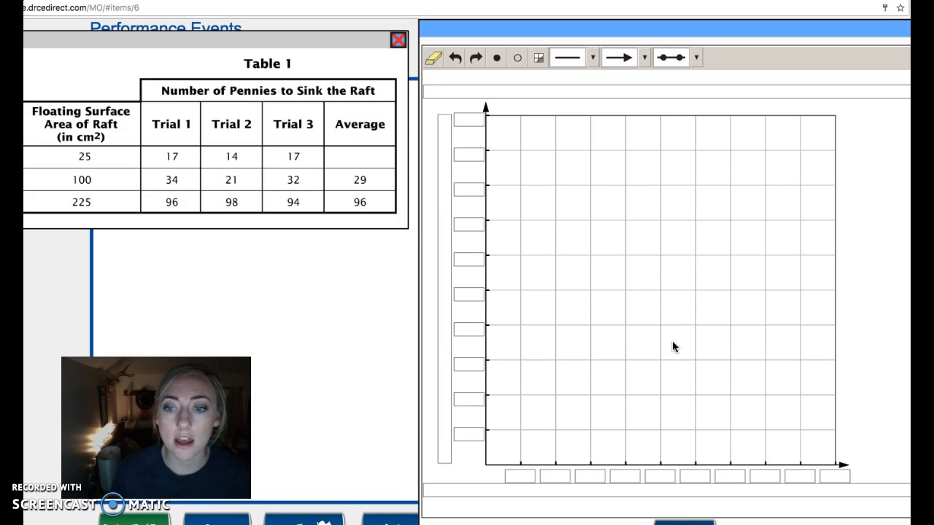
Label the graph's horizontal axis "Floating Surface Area of Raft (cm2)"
{"action": "left_click", "coordinate": [690, 495]}
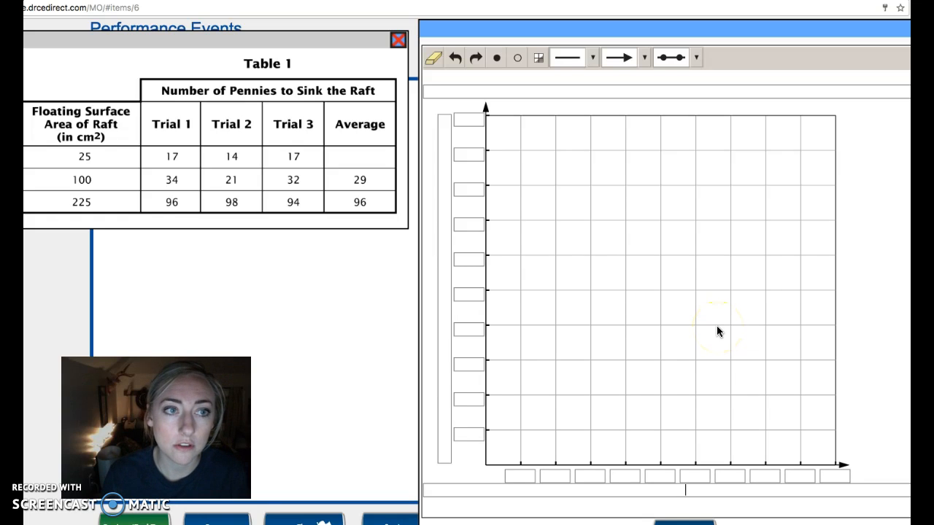
{"action": "type", "text": "Floati"}
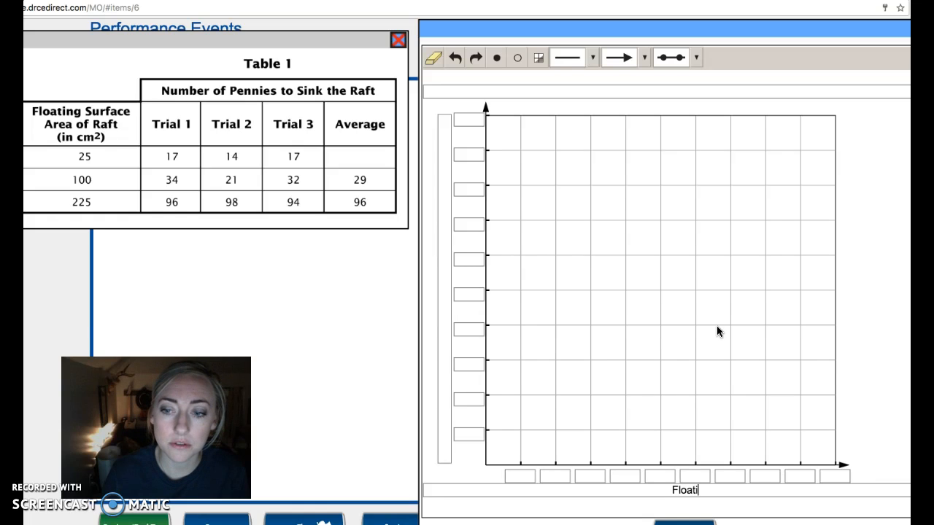
{"action": "type", "text": "ng Surfac"}
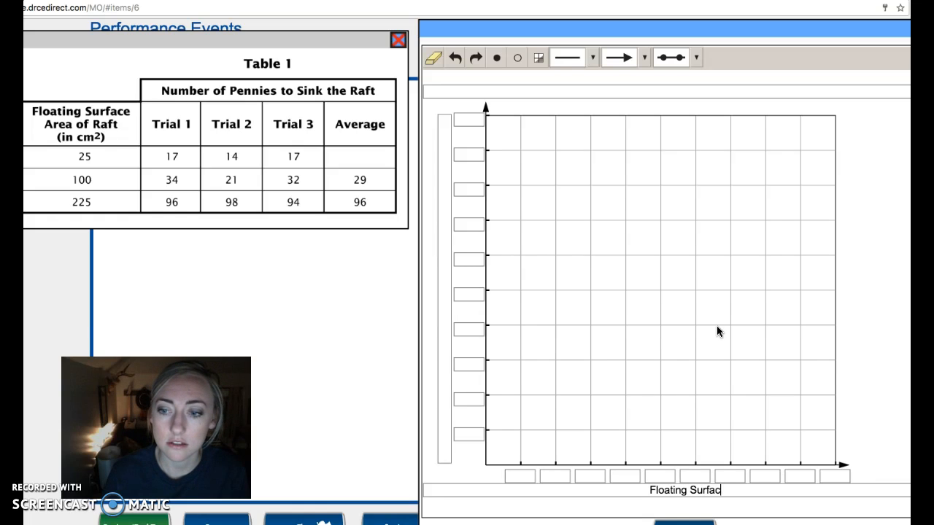
{"action": "type", "text": "e Area of Raft ("}
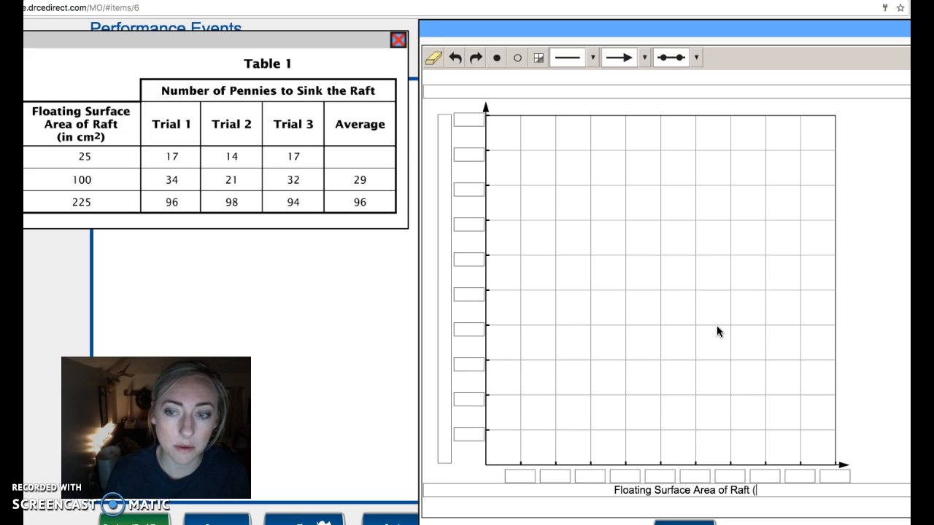
{"action": "type", "text": "cm2)"}
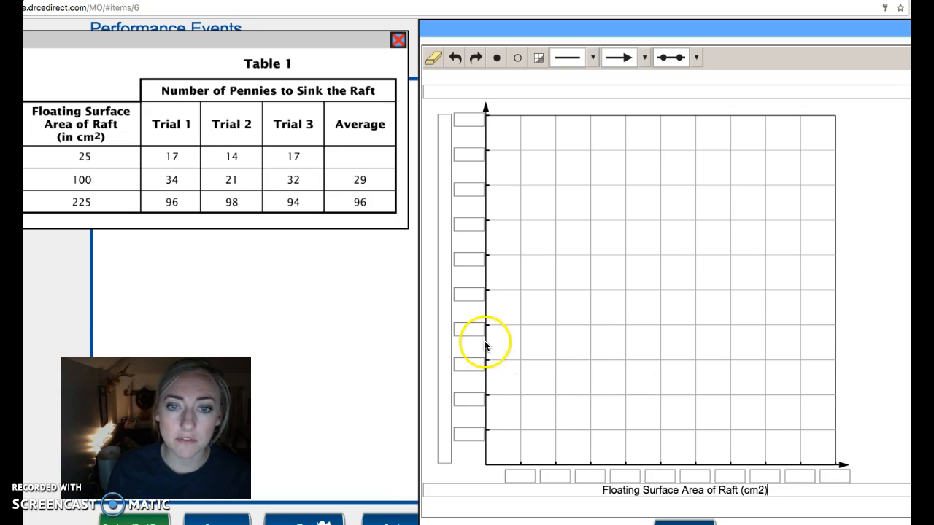
Label the graph's vertical axis "Average Number of Pennies to Sink the Raft"
{"action": "left_click", "coordinate": [448, 315]}
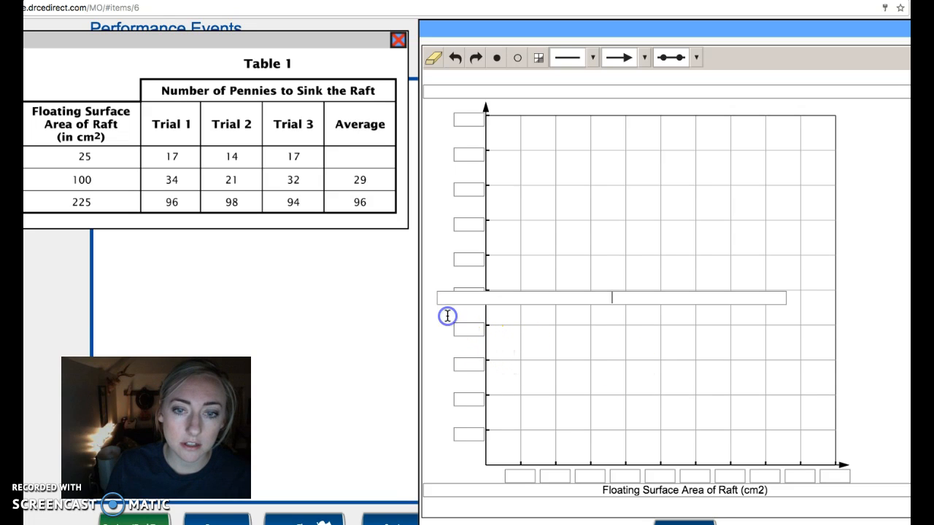
{"action": "type", "text": "Number of Pe"}
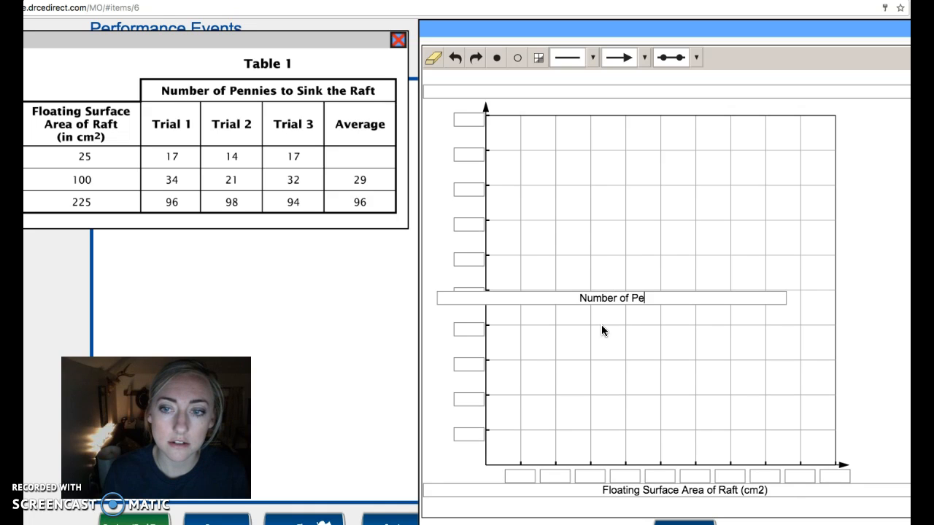
{"action": "type", "text": "nnies to Sin"}
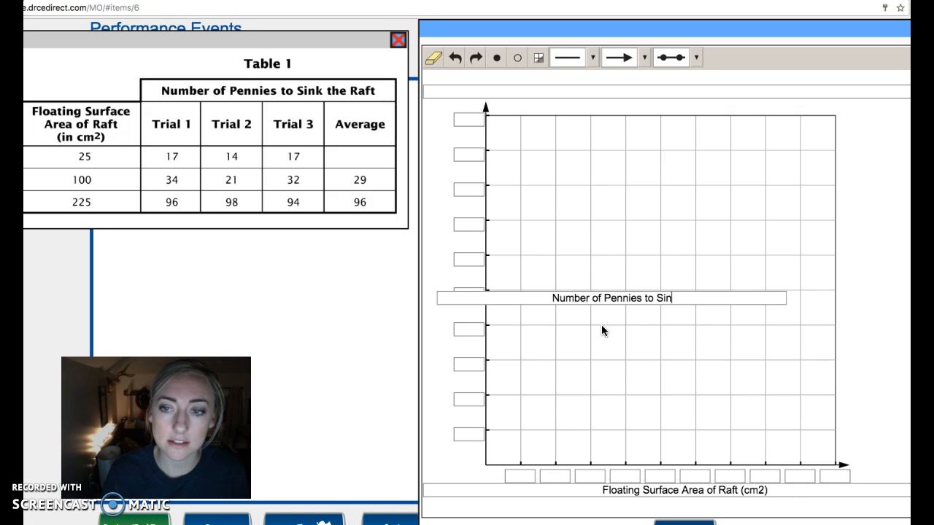
{"action": "type", "text": "k the Raft"}
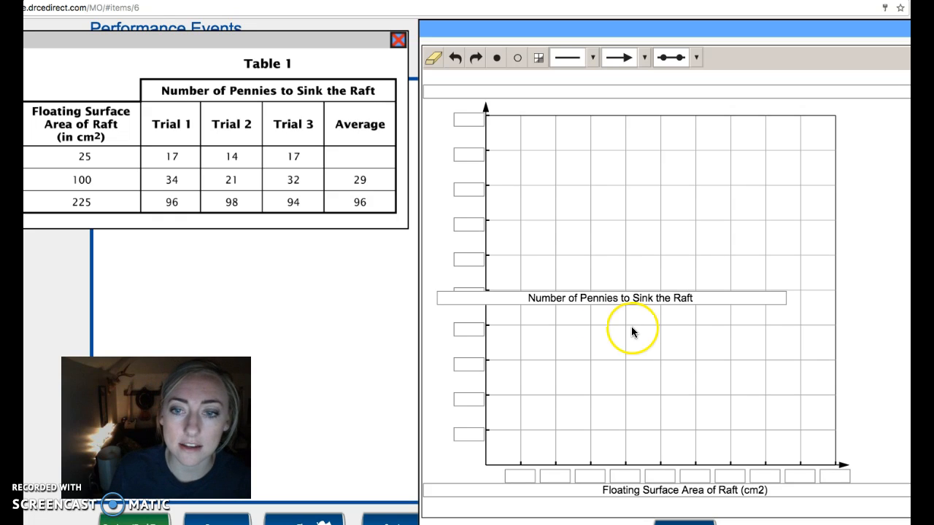
{"action": "left_click", "coordinate": [526, 296]}
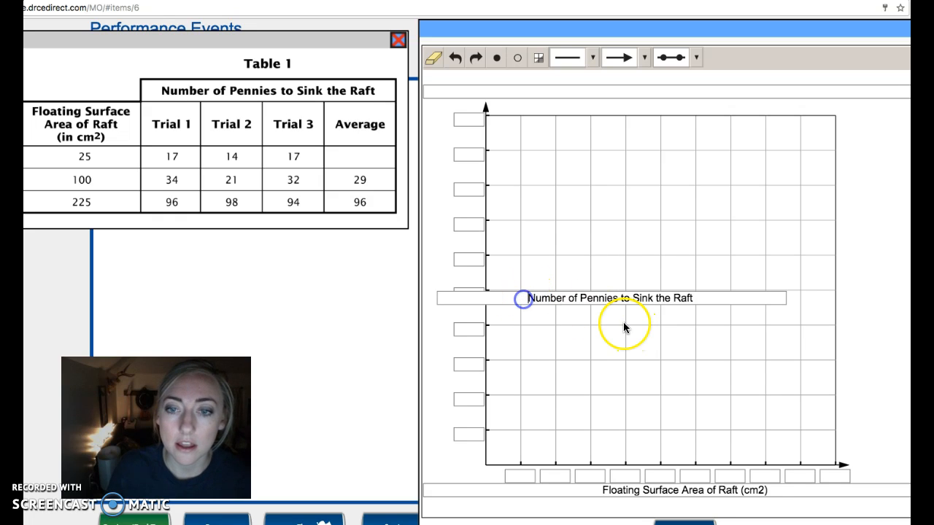
{"action": "type", "text": "Average"}
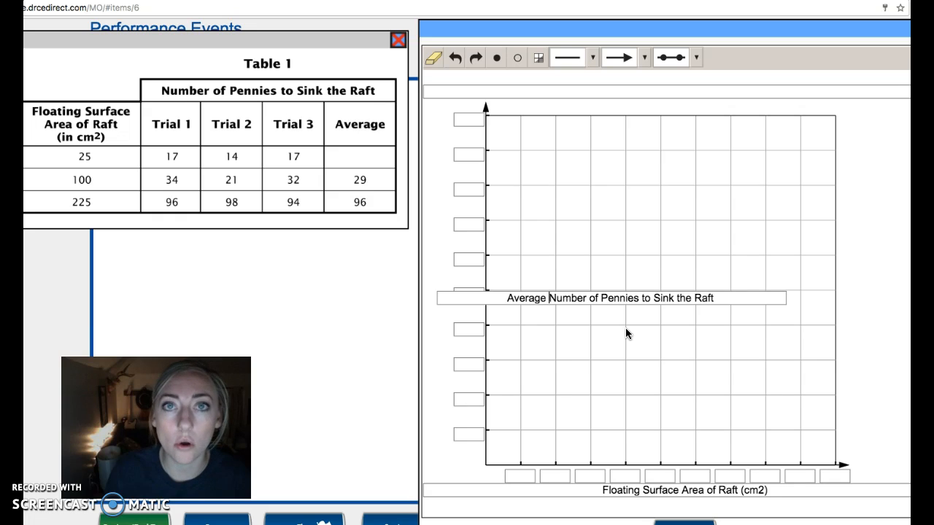
{"action": "left_click", "coordinate": [718, 356]}
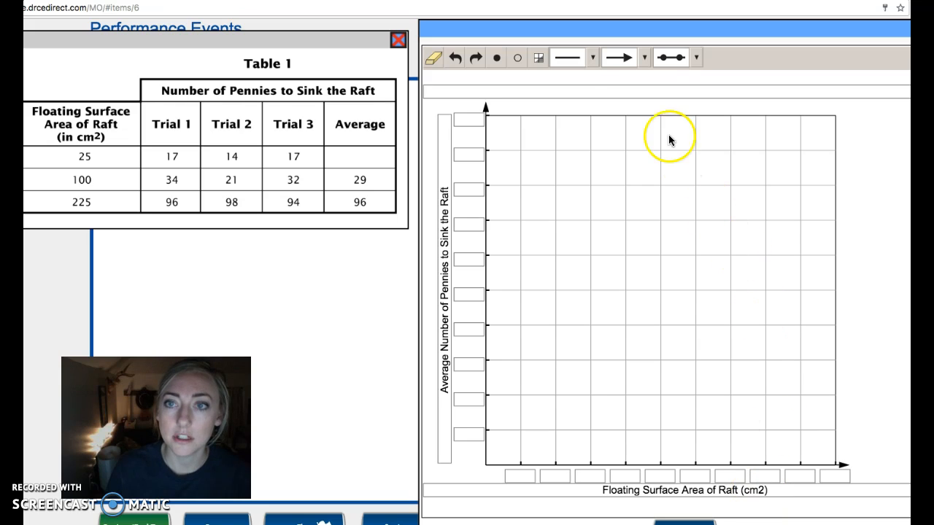
Title the graph "Surface Area of Raft vs. Number of Pennies to Sink"
{"action": "left_click", "coordinate": [621, 91]}
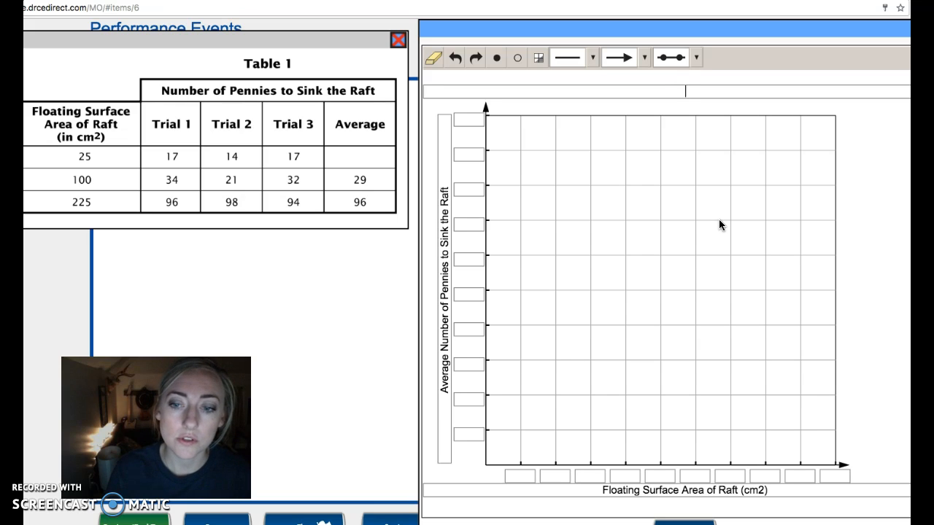
{"action": "type", "text": "Sru"}
{"action": "key", "text": "BackSpace"}
{"action": "key", "text": "BackSpace"}
{"action": "type", "text": "urface Area of Raft vs. "}
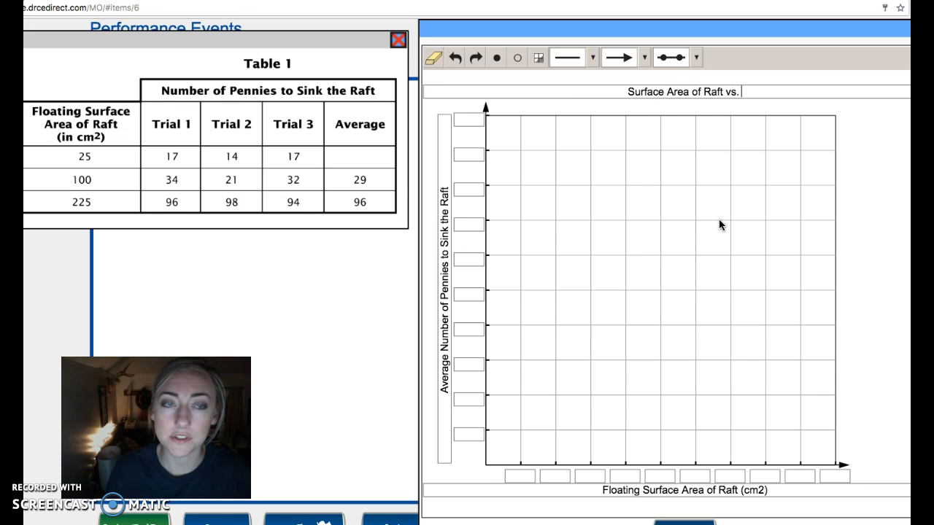
{"action": "type", "text": "Number of Pennies to Sin"}
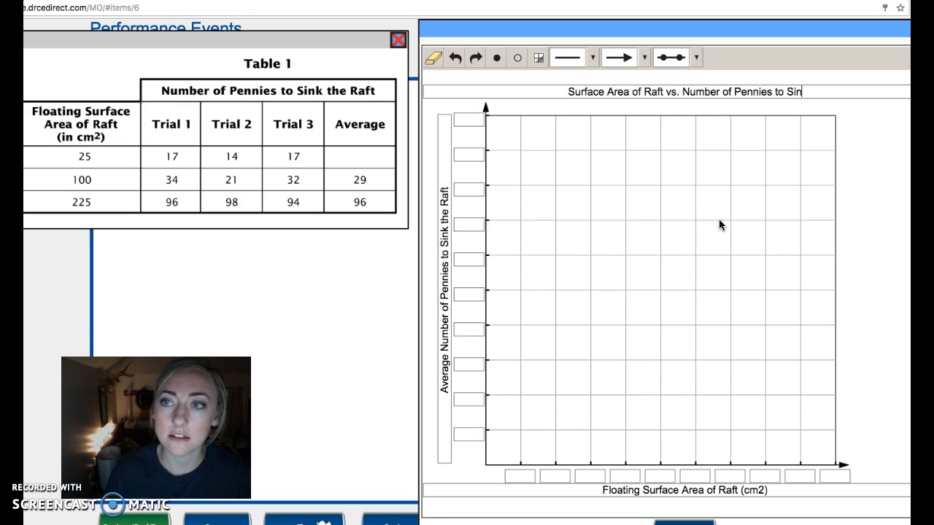
{"action": "type", "text": "k"}
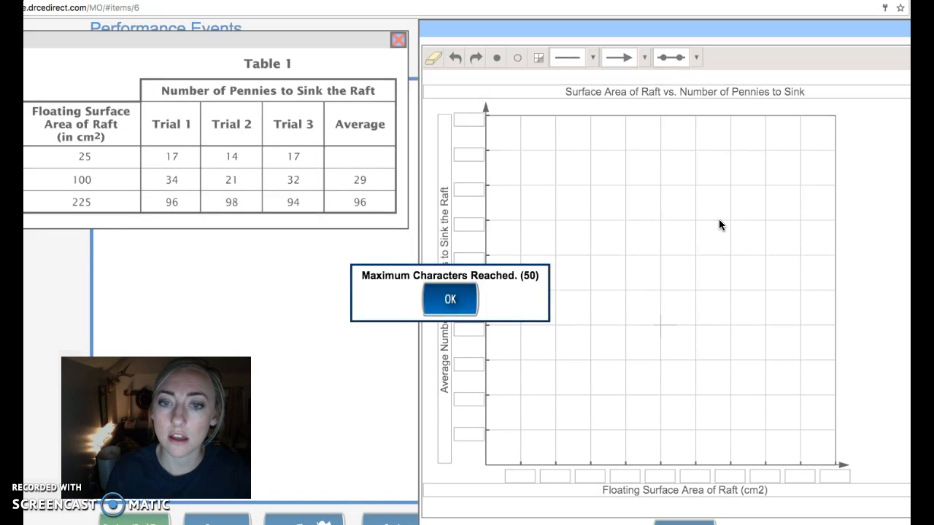
{"action": "left_click", "coordinate": [440, 299]}
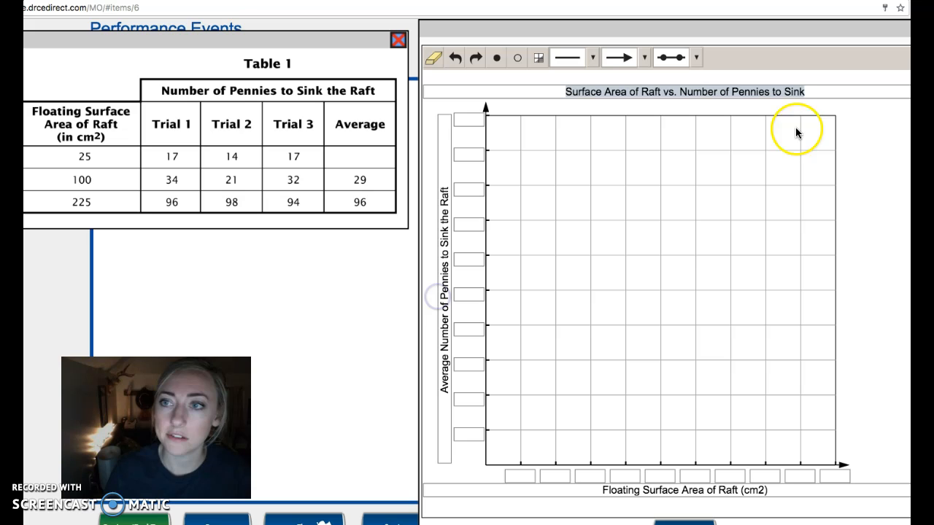
{"action": "left_click", "coordinate": [818, 91]}
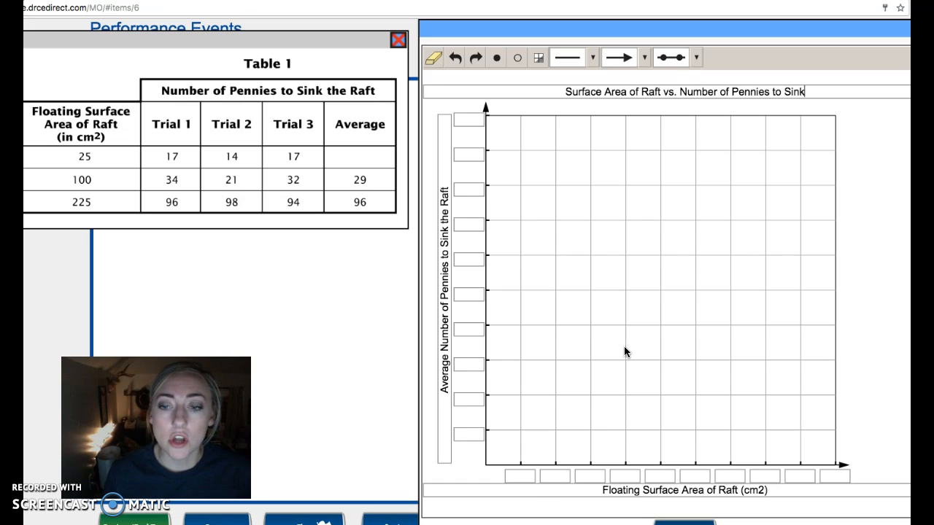
Count the scale boxes along the graph's horizontal axis
{"action": "left_click", "coordinate": [518, 476]}
{"action": "left_click", "coordinate": [555, 475]}
{"action": "left_click", "coordinate": [591, 476]}
{"action": "left_click", "coordinate": [630, 476]}
{"action": "left_click", "coordinate": [669, 475]}
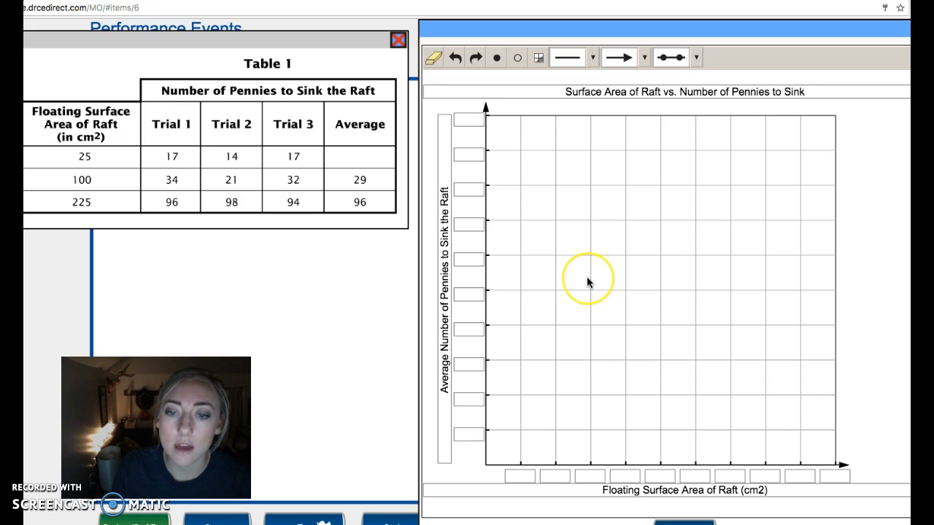
{"action": "left_click", "coordinate": [520, 475]}
{"action": "left_click", "coordinate": [555, 475]}
{"action": "left_click", "coordinate": [663, 475]}
{"action": "left_click", "coordinate": [701, 475]}
{"action": "left_click", "coordinate": [730, 475]}
{"action": "left_click", "coordinate": [763, 474]}
{"action": "left_click", "coordinate": [795, 476]}
{"action": "left_click", "coordinate": [831, 476]}
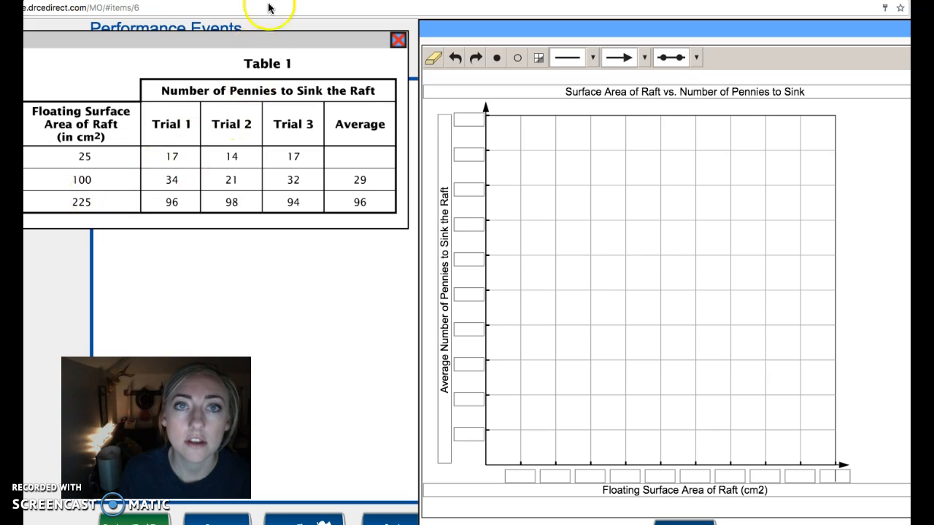
Switch to the Google calculator, divide 225 by 10 to find the horizontal scale interval, and return to the graph
{"action": "left_click", "coordinate": [306, 1]}
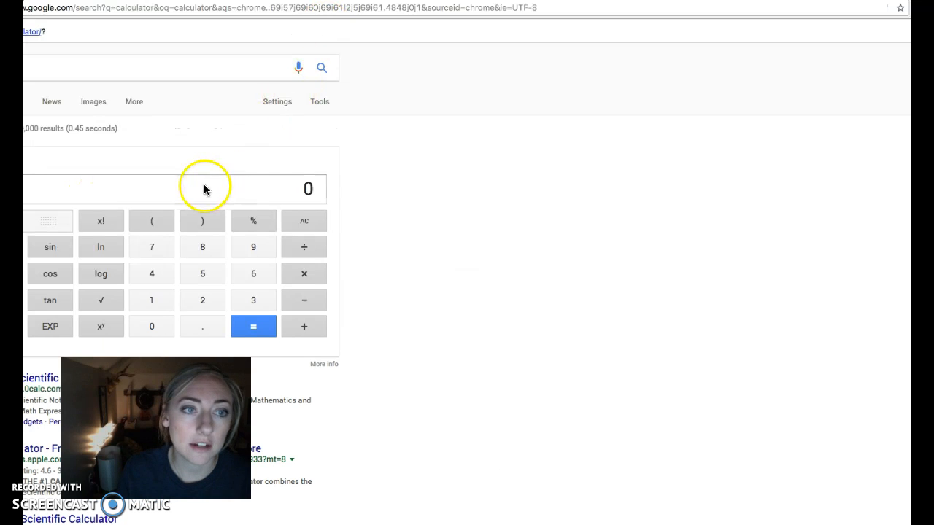
{"action": "left_click", "coordinate": [201, 302]}
{"action": "left_click", "coordinate": [201, 300]}
{"action": "left_click", "coordinate": [202, 276]}
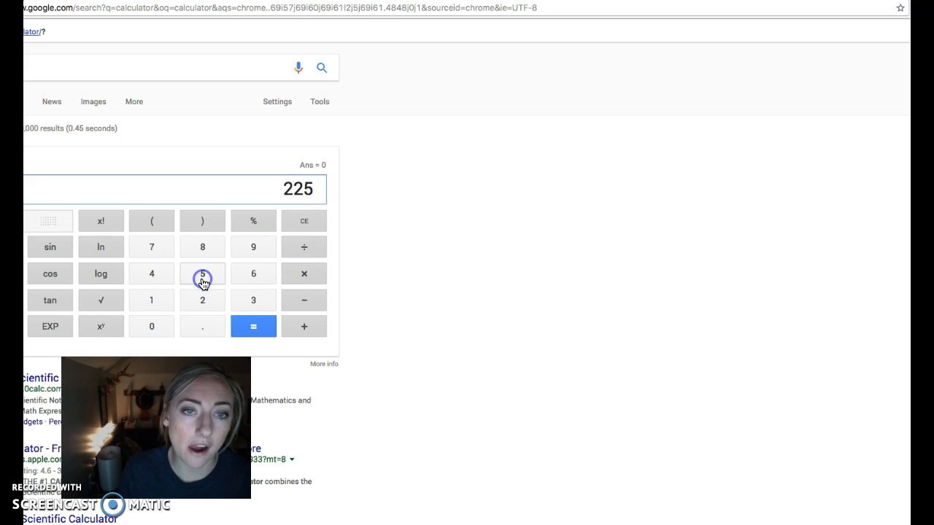
{"action": "left_click", "coordinate": [306, 248]}
{"action": "left_click", "coordinate": [156, 302]}
{"action": "left_click", "coordinate": [150, 328]}
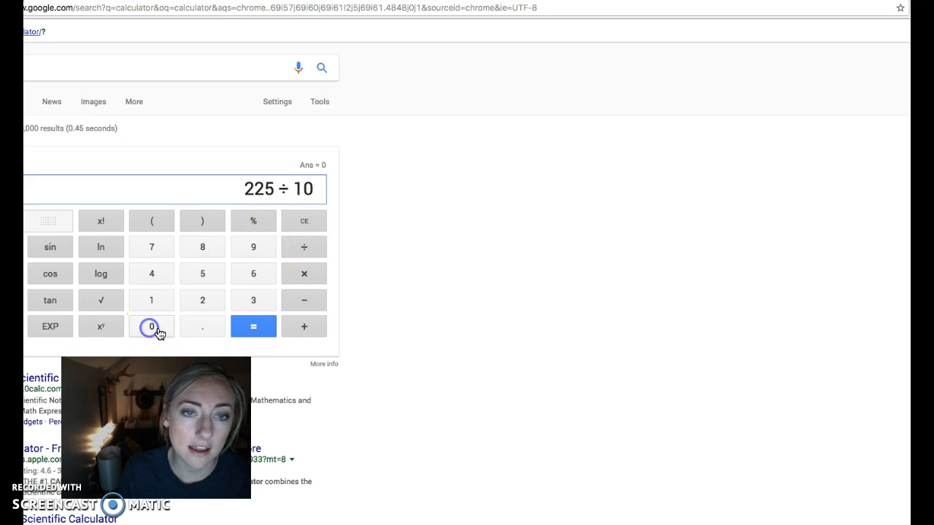
{"action": "left_click", "coordinate": [248, 327]}
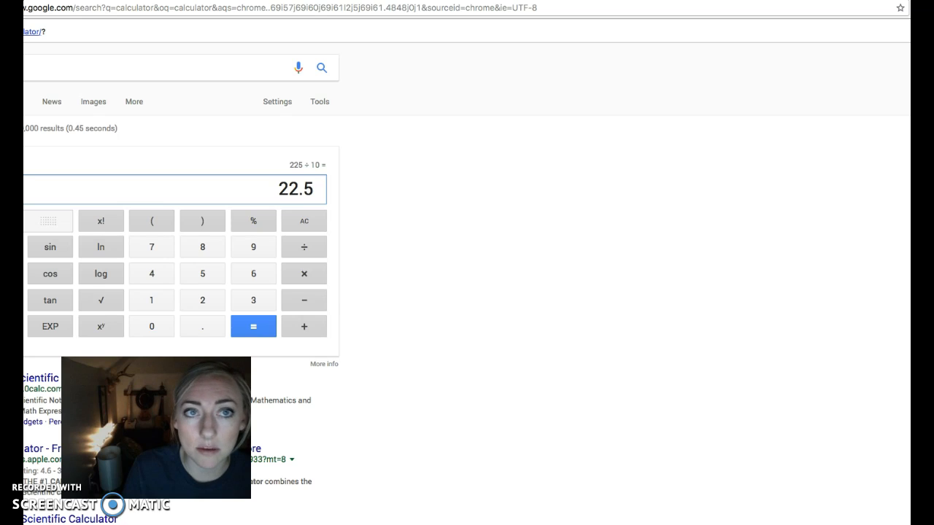
{"action": "left_click", "coordinate": [269, 0]}
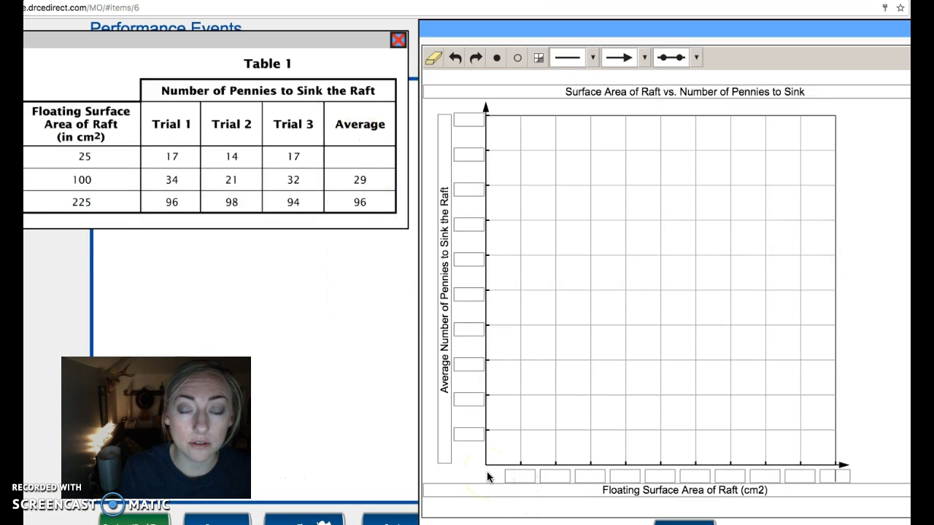
Number the horizontal axis scale from 25 to 250 in increments of 25, filling all ten boxes
{"action": "left_click", "coordinate": [527, 477]}
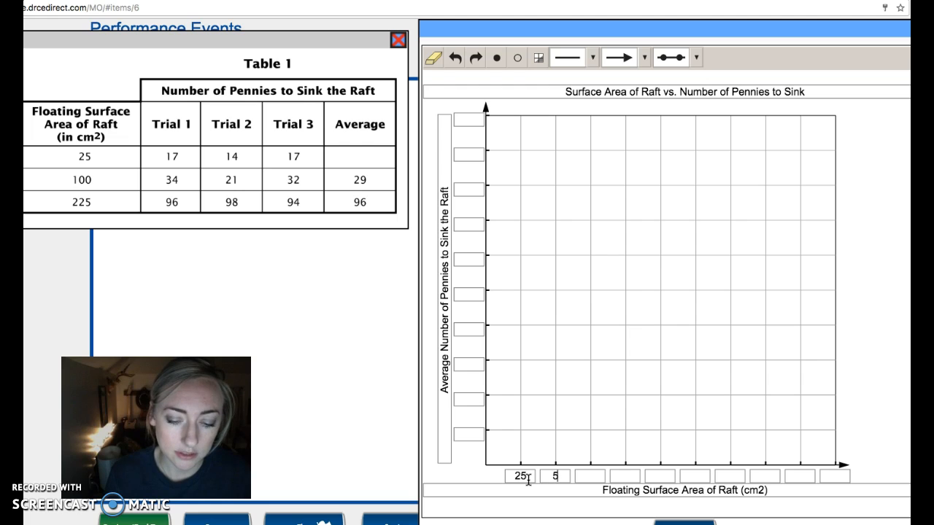
{"action": "type", "text": "75"}
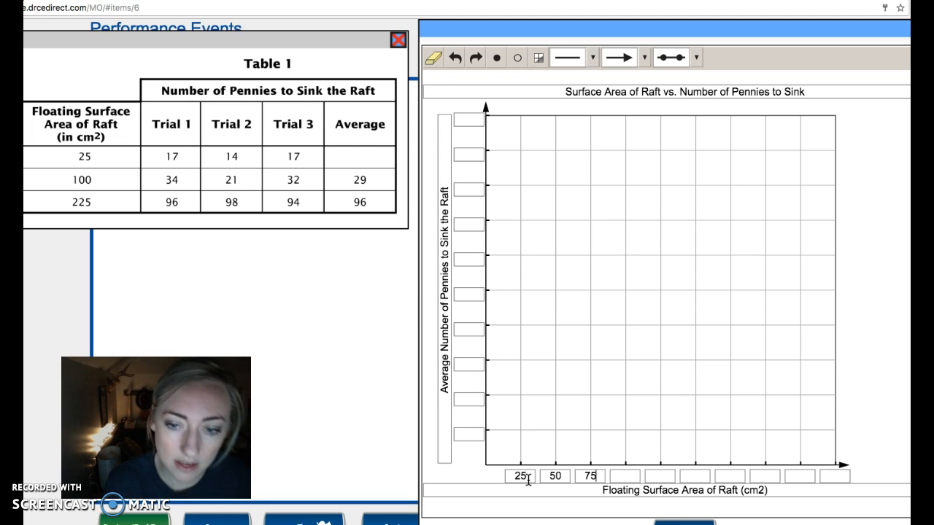
{"action": "key", "text": "Tab"}
{"action": "type", "text": "100"}
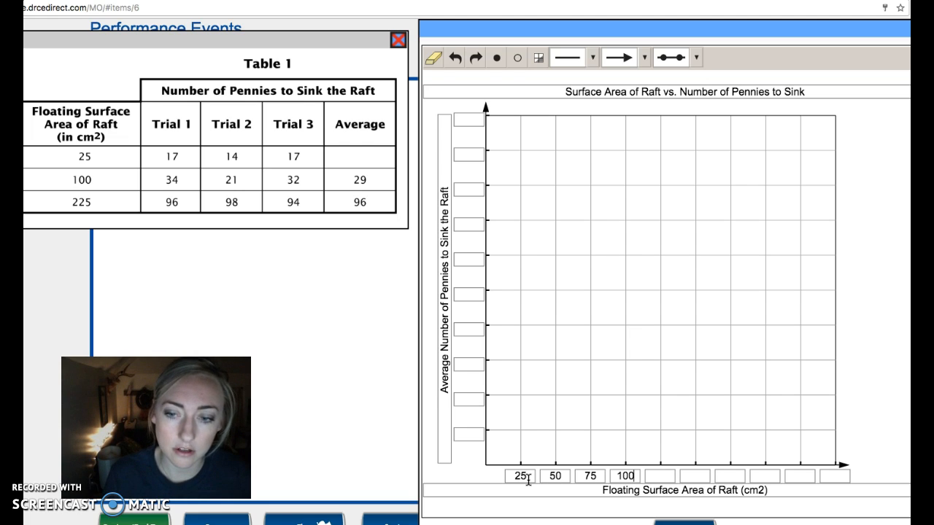
{"action": "type", "text": "125"}
{"action": "key", "text": "Tab"}
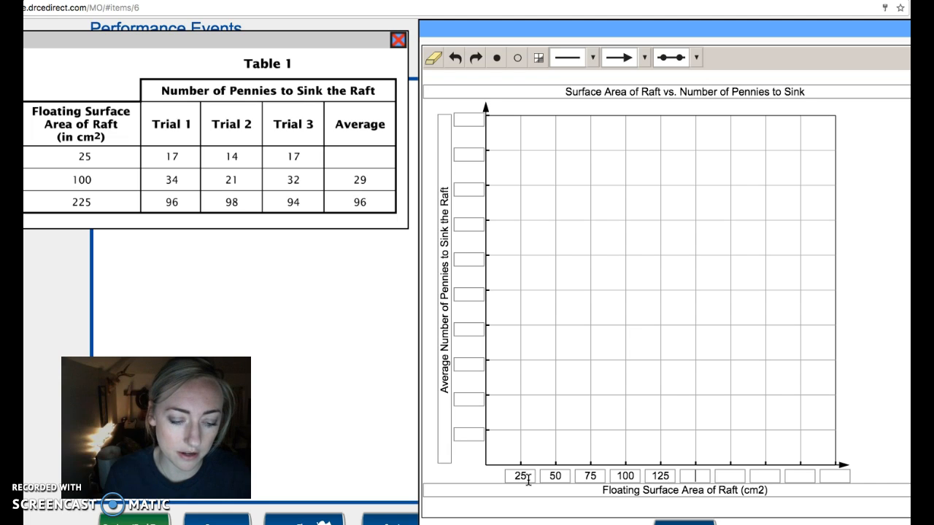
{"action": "type", "text": "150"}
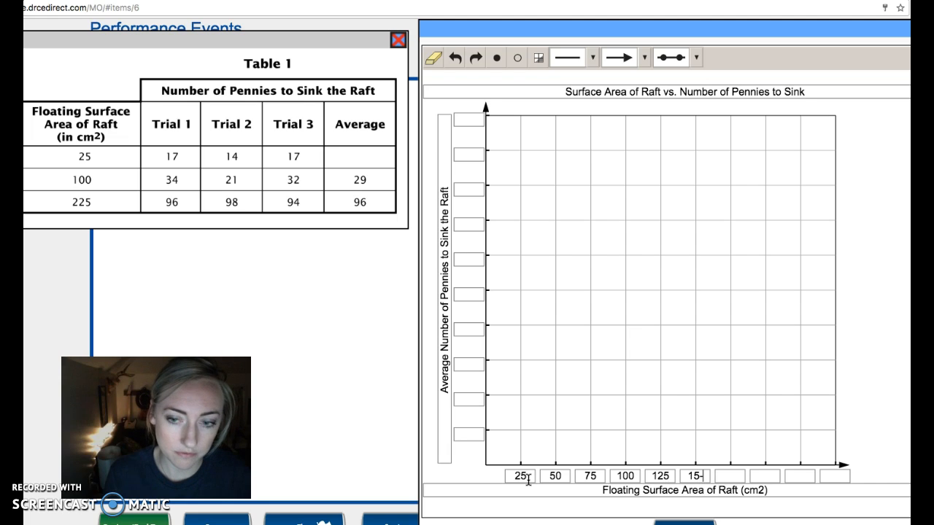
{"action": "key", "text": "BackSpace"}
{"action": "type", "text": "0175"}
{"action": "key", "text": "Tab"}
{"action": "type", "text": "200"}
{"action": "type", "text": "225"}
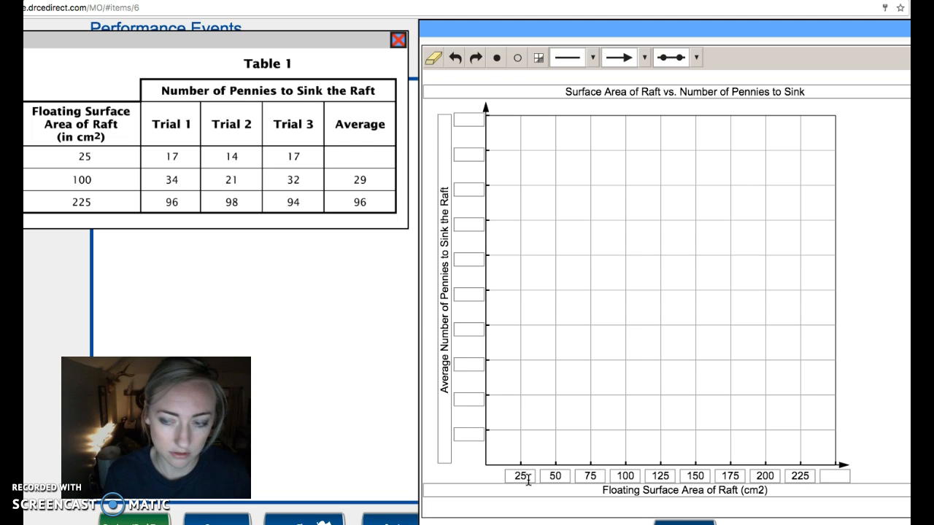
{"action": "left_click", "coordinate": [835, 475]}
{"action": "type", "text": "250"}
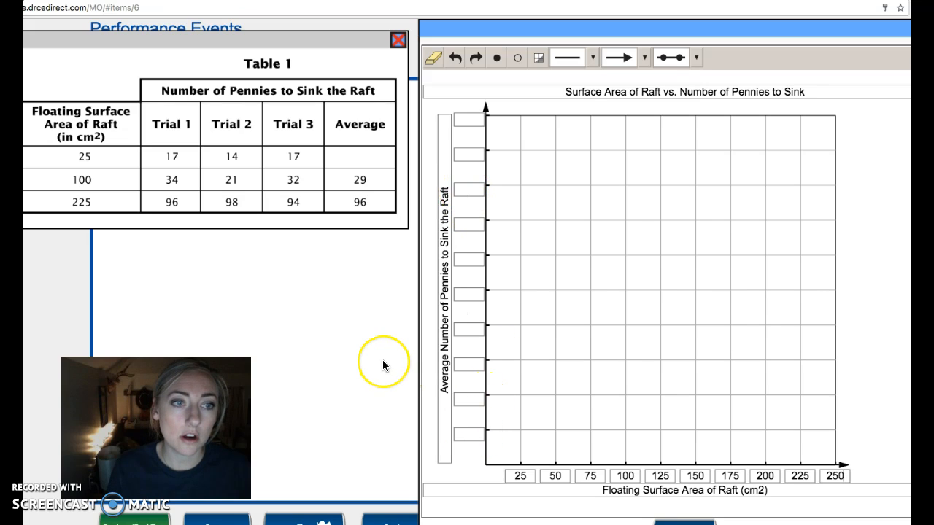
Switch to the Google calculator, divide 96 by 10 to find the vertical scale interval, and return to the graph
{"action": "left_click", "coordinate": [348, 205]}
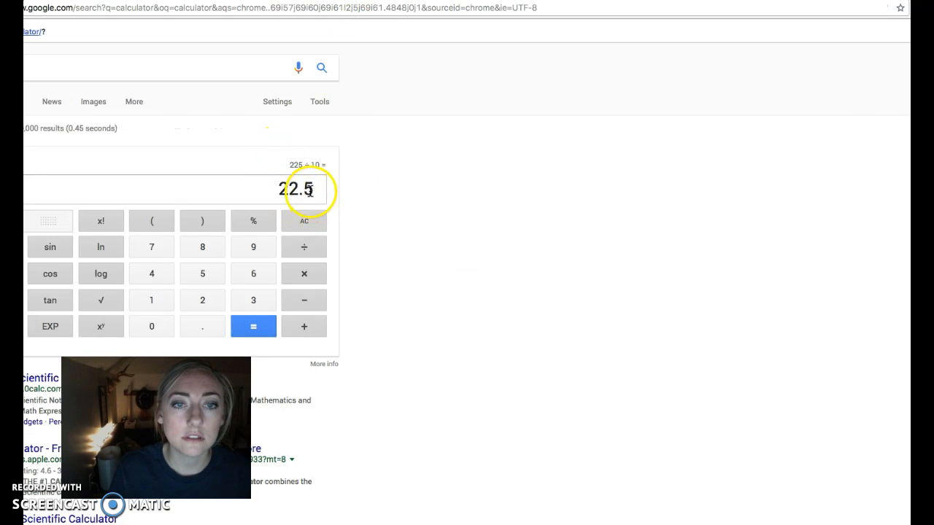
{"action": "left_click", "coordinate": [304, 221]}
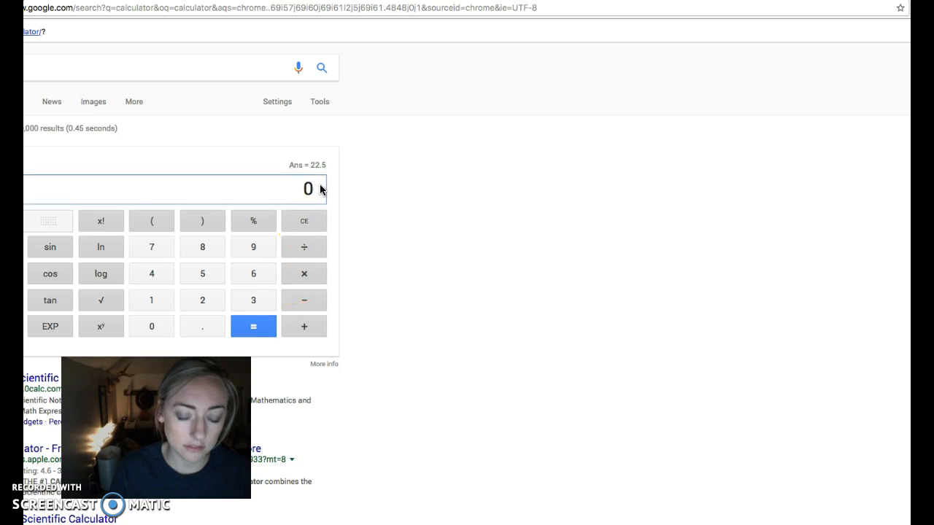
{"action": "type", "text": "96"}
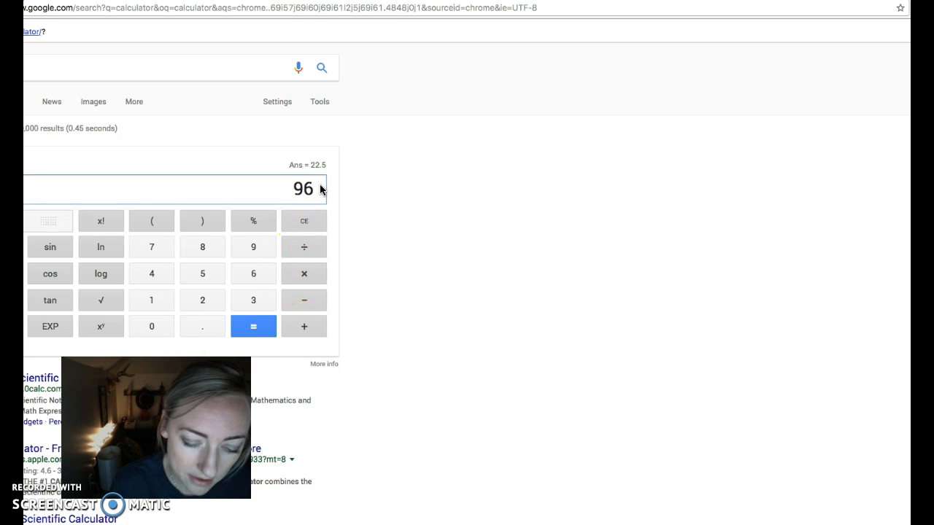
{"action": "left_click", "coordinate": [288, 247]}
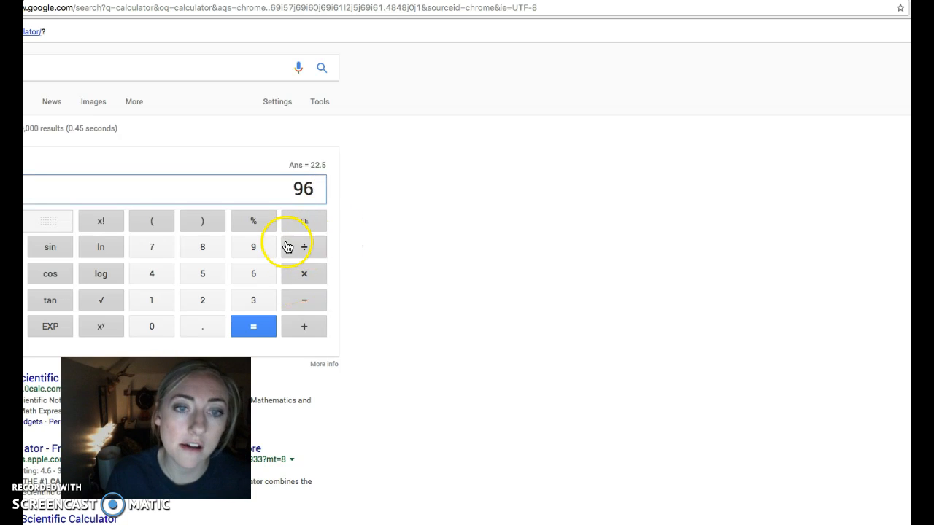
{"action": "left_click", "coordinate": [162, 304]}
{"action": "left_click", "coordinate": [161, 332]}
{"action": "left_click", "coordinate": [256, 330]}
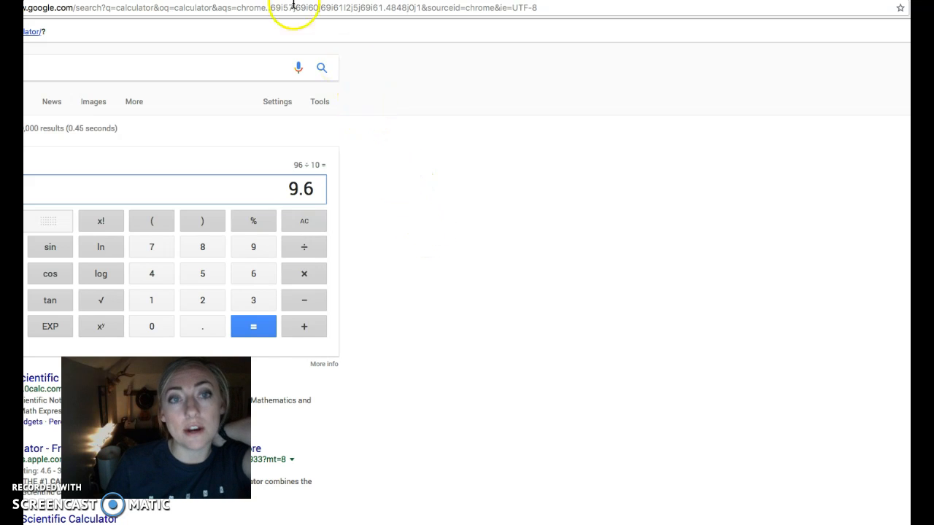
{"action": "left_click", "coordinate": [358, 1]}
Number the vertical axis scale from 10 to 100 in increments of 10, filling all ten boxes from the origin upward
{"action": "left_click", "coordinate": [465, 435]}
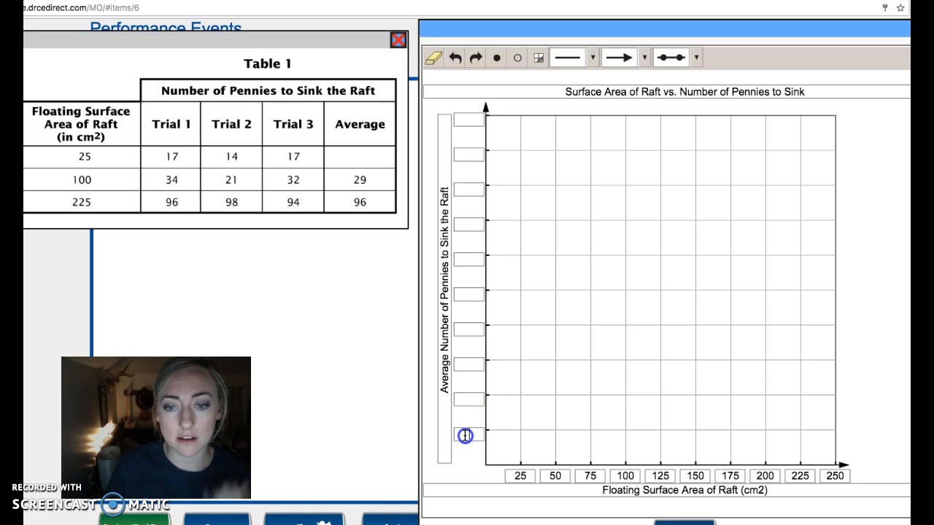
{"action": "left_click", "coordinate": [469, 399]}
{"action": "type", "text": "20"}
{"action": "left_click", "coordinate": [467, 364]}
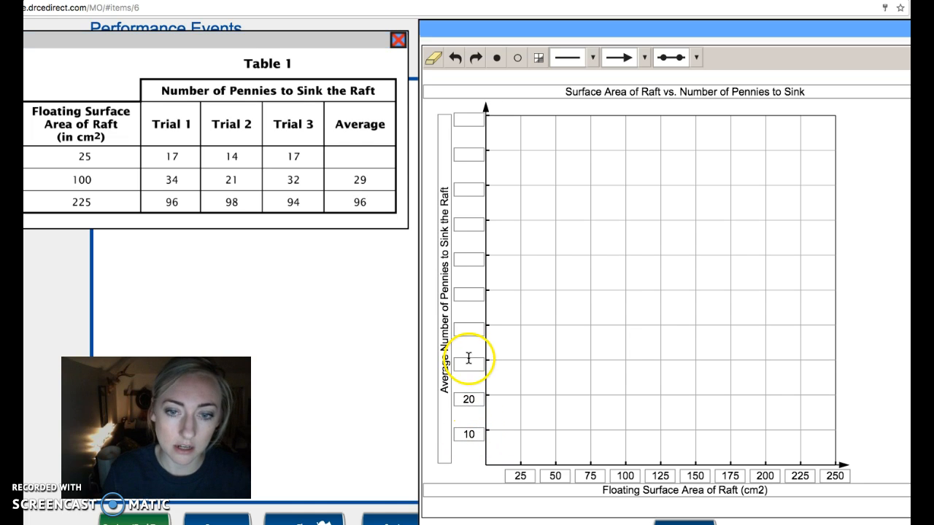
{"action": "left_click", "coordinate": [468, 329]}
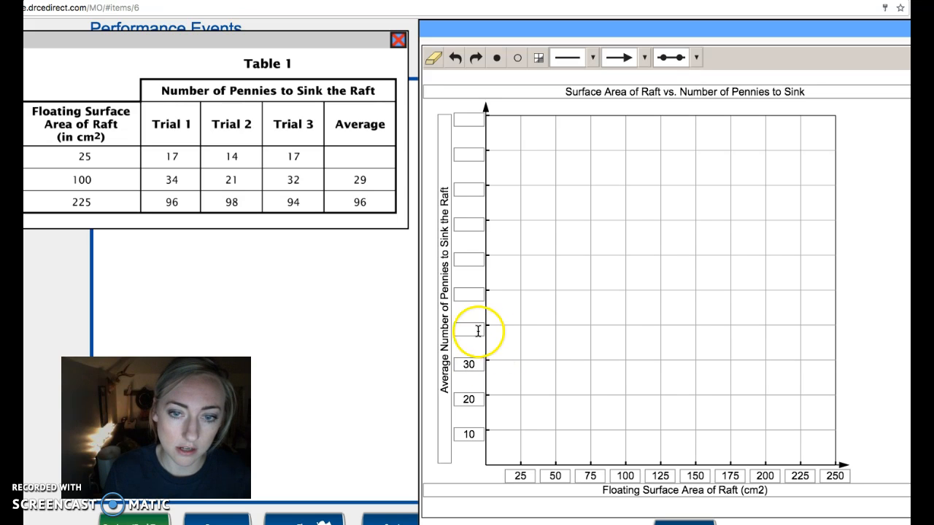
{"action": "left_click", "coordinate": [472, 293]}
{"action": "type", "text": "50"}
{"action": "left_click", "coordinate": [468, 259]}
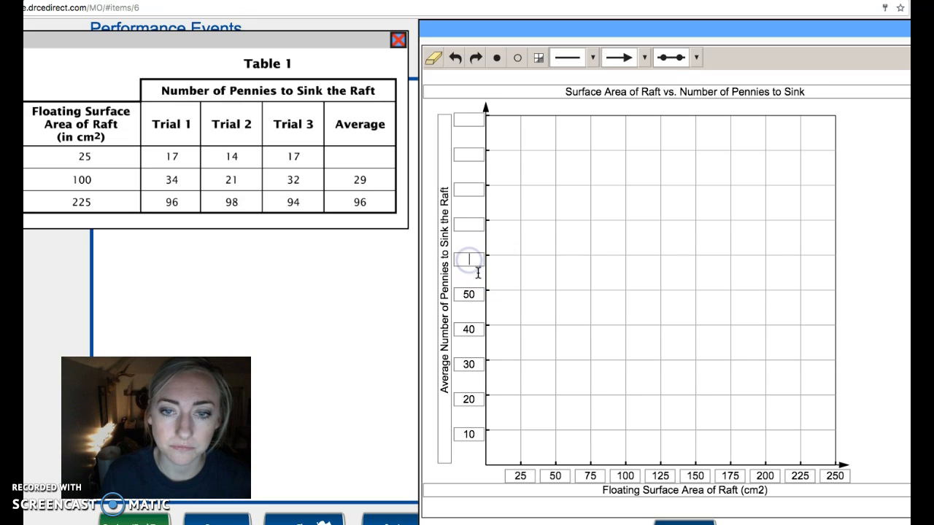
{"action": "type", "text": "60"}
{"action": "left_click", "coordinate": [473, 225]}
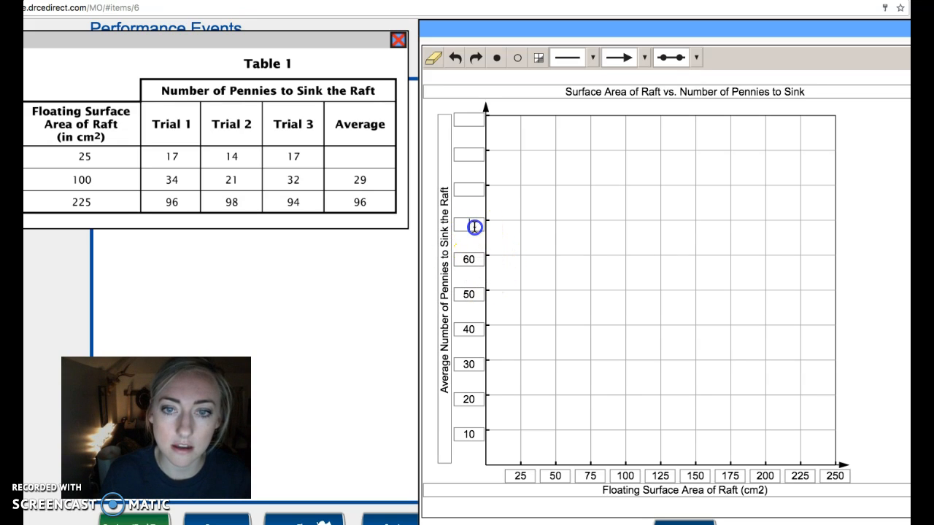
{"action": "type", "text": "70"}
{"action": "left_click", "coordinate": [462, 191]}
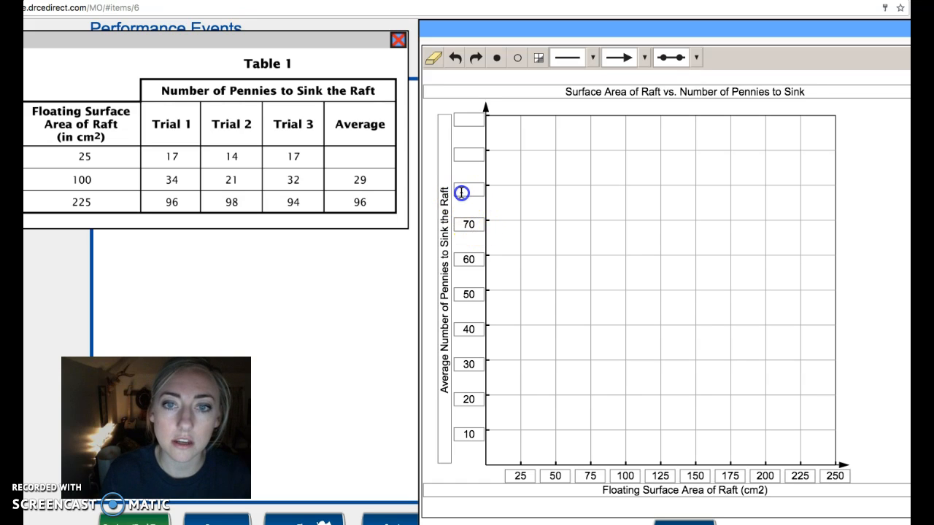
{"action": "type", "text": "80"}
{"action": "left_click", "coordinate": [464, 154]}
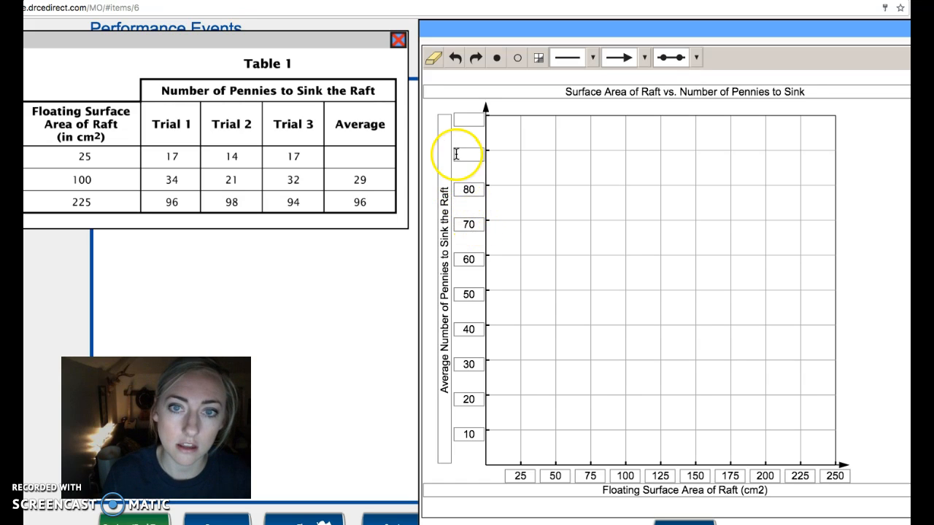
{"action": "type", "text": "90"}
{"action": "left_click", "coordinate": [468, 119]}
{"action": "type", "text": "100"}
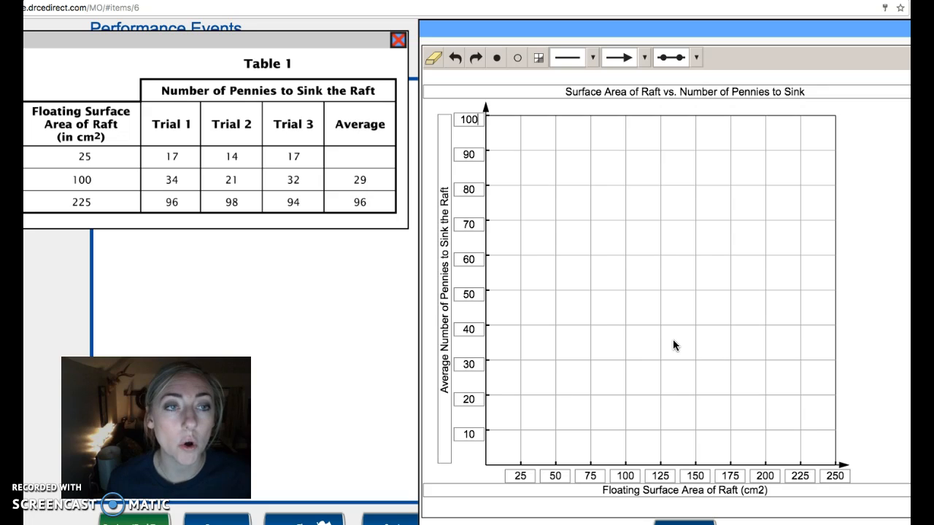
Plot solid points for the table averages at (25, about 16), (100, 29) and (225, 96)
{"action": "left_click", "coordinate": [360, 156]}
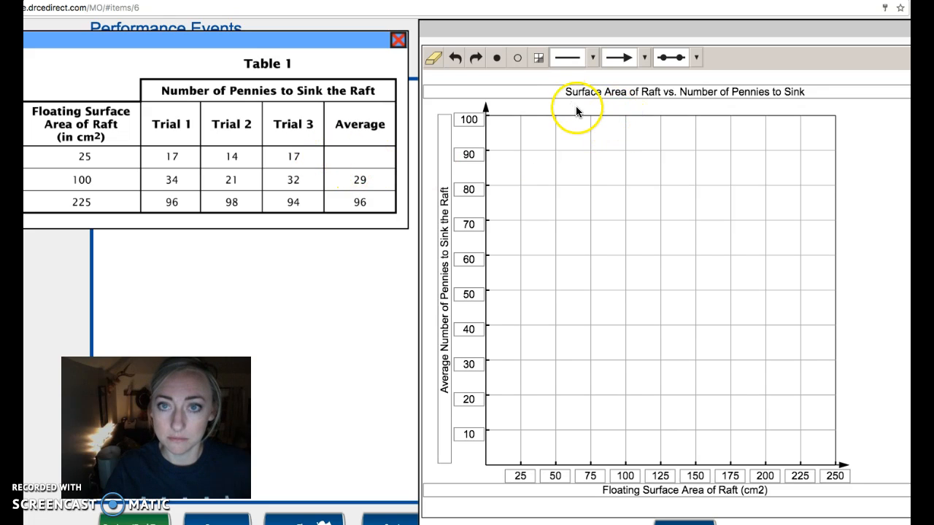
{"action": "left_click", "coordinate": [496, 59]}
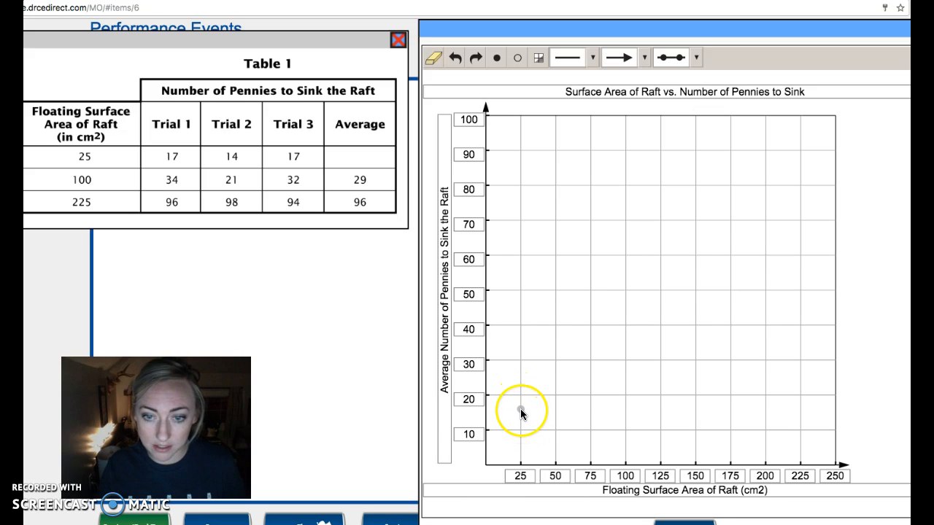
{"action": "left_click", "coordinate": [520, 408]}
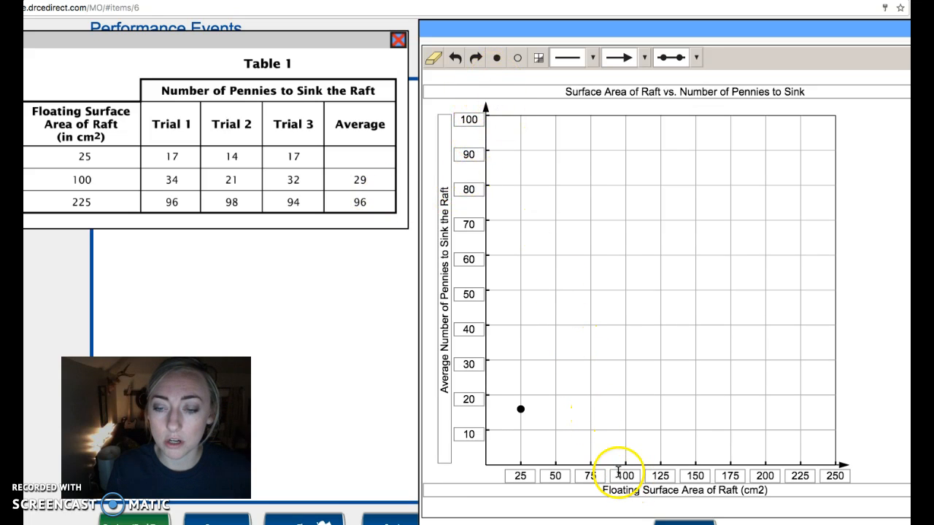
{"action": "left_click", "coordinate": [624, 363]}
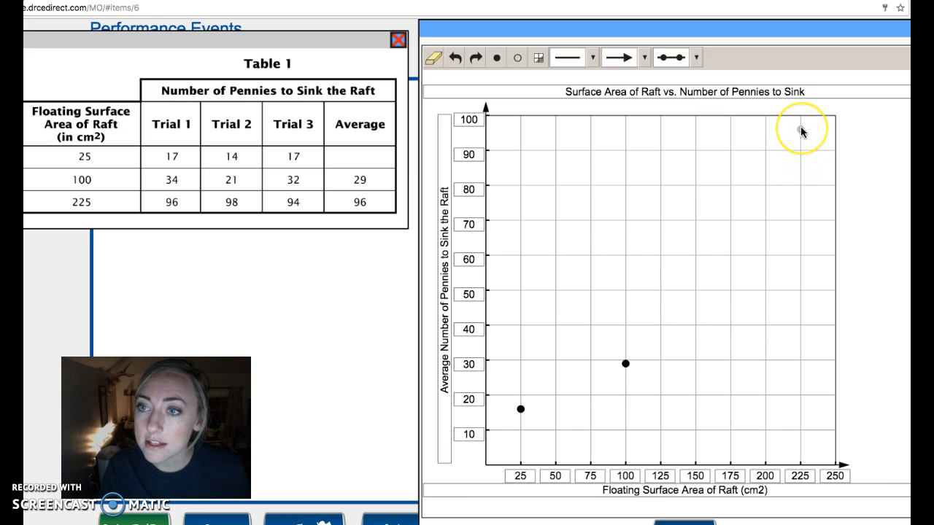
{"action": "left_click", "coordinate": [800, 130]}
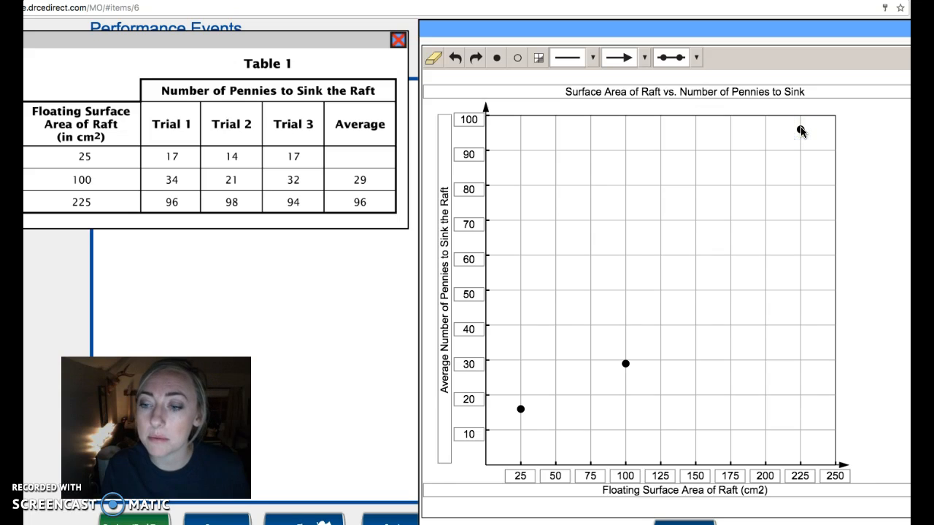
Try drawing an arrow-ended line from the 25 cm² point toward the graph's upper corner, and undo it
{"action": "left_click", "coordinate": [591, 58]}
{"action": "left_click", "coordinate": [580, 82]}
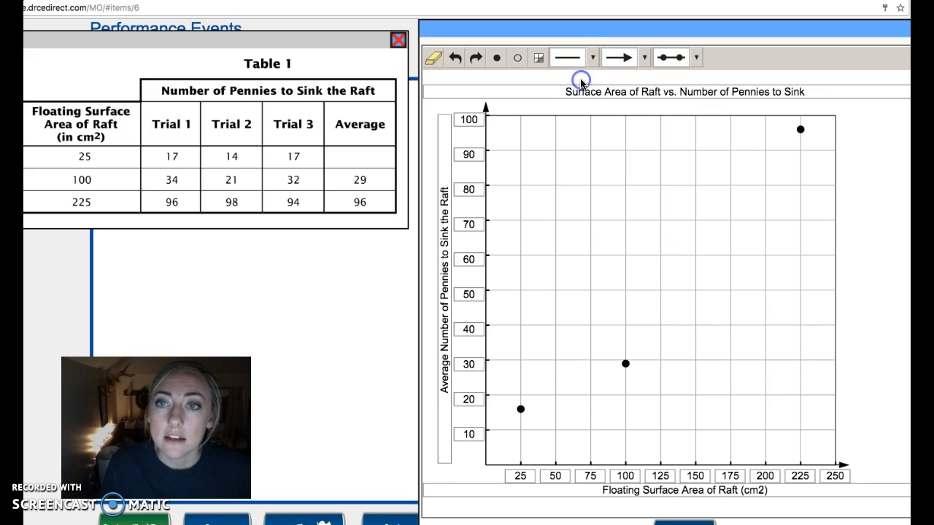
{"action": "left_click", "coordinate": [645, 58]}
{"action": "left_click", "coordinate": [645, 58]}
{"action": "left_click", "coordinate": [644, 58]}
{"action": "left_click", "coordinate": [640, 77]}
{"action": "left_click", "coordinate": [520, 408]}
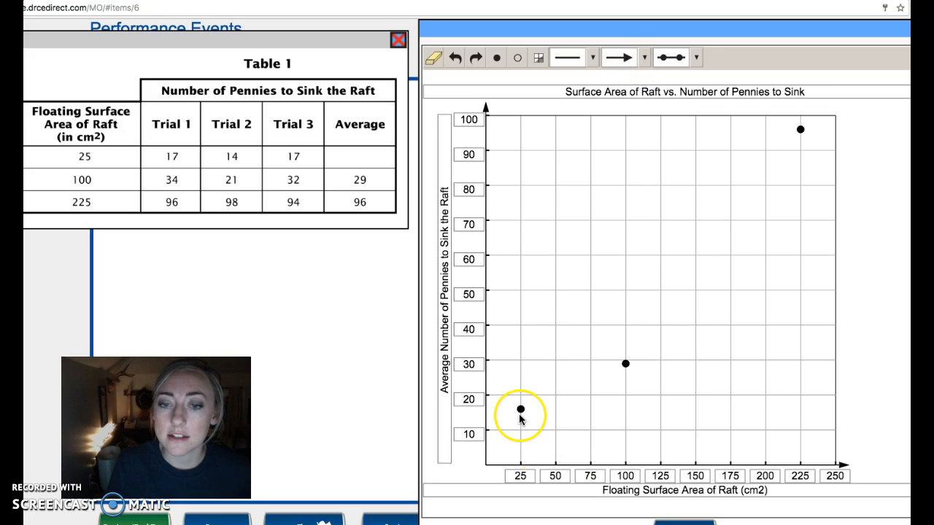
{"action": "left_click", "coordinate": [573, 391]}
{"action": "left_click_drag", "start_coordinate": [573, 391], "coordinate": [605, 334]}
{"action": "left_click_drag", "start_coordinate": [593, 328], "coordinate": [600, 333]}
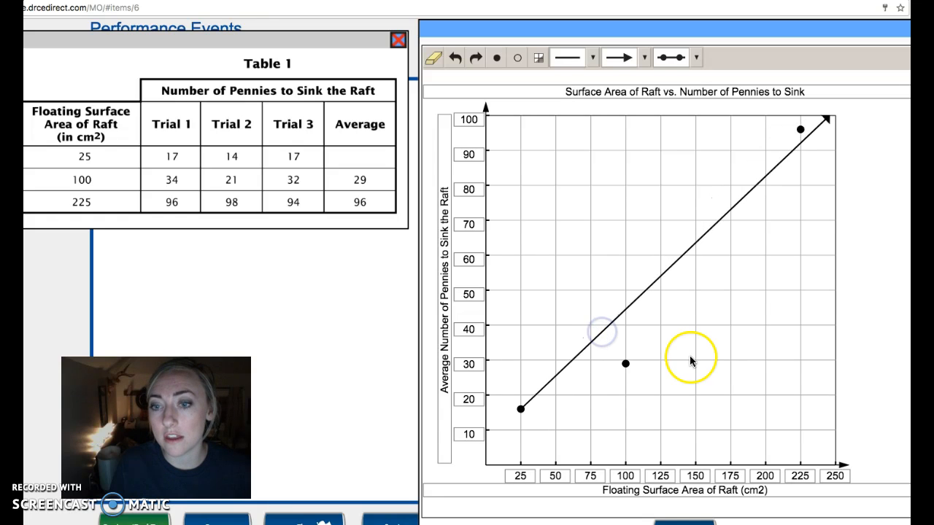
{"action": "left_click", "coordinate": [455, 59]}
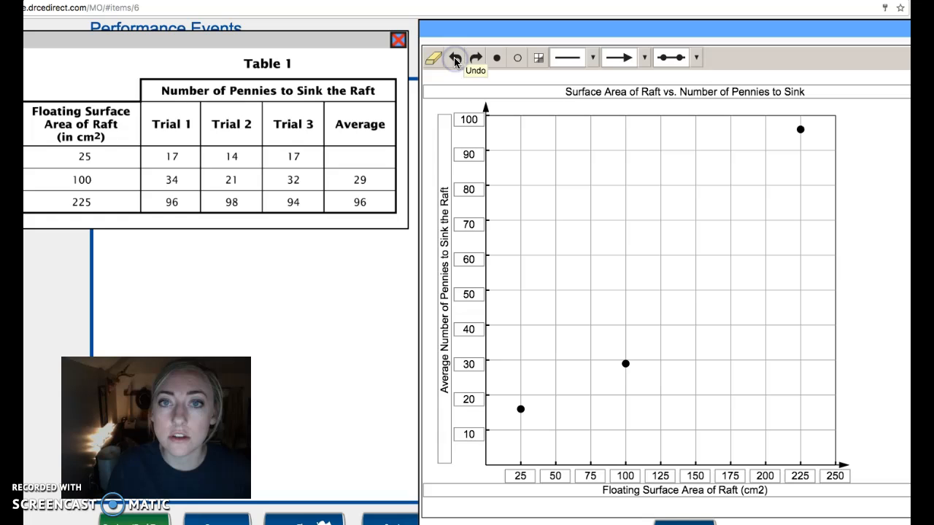
Try drawing an arrow-ended line from the 25 cm² point through the 100 cm² point, and undo it
{"action": "left_click", "coordinate": [594, 58]}
{"action": "left_click_drag", "start_coordinate": [522, 410], "coordinate": [611, 372]}
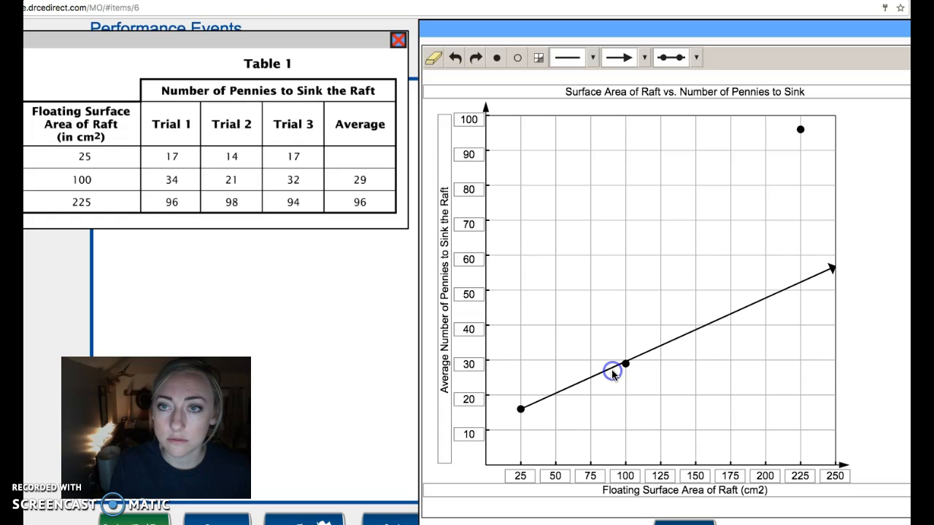
{"action": "left_click", "coordinate": [454, 58]}
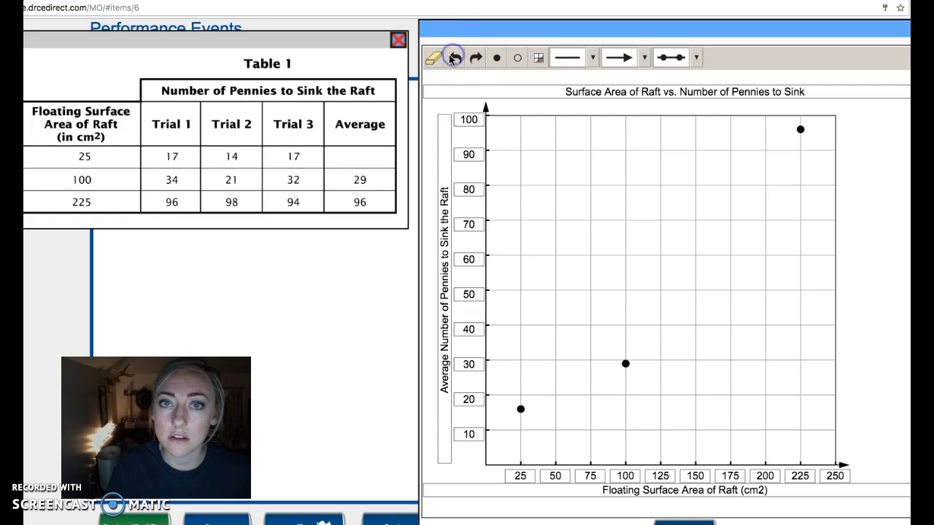
Connect the 25, 100 and 225 cm² points with plain line segments, and join the 25 cm² point to the origin
{"action": "left_click", "coordinate": [591, 58]}
{"action": "left_click", "coordinate": [577, 81]}
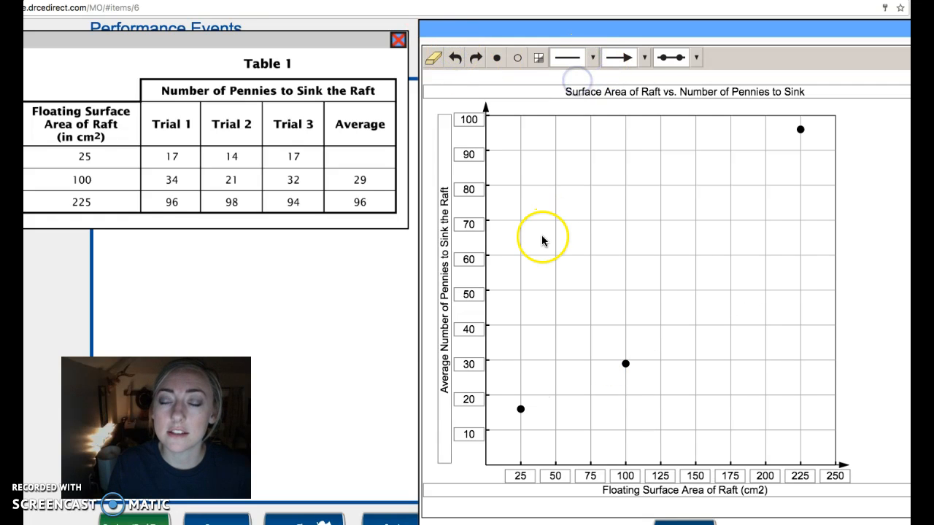
{"action": "mouse_move", "coordinate": [522, 410]}
{"action": "left_mouse_down"}
{"action": "mouse_move", "coordinate": [623, 367]}
{"action": "mouse_move", "coordinate": [810, 142]}
{"action": "mouse_move", "coordinate": [801, 135]}
{"action": "left_mouse_up"}
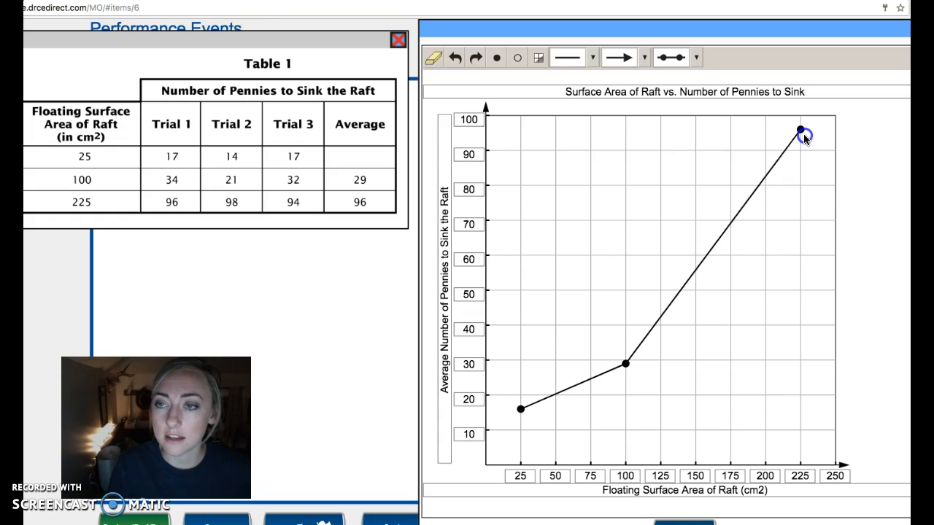
{"action": "left_click_drag", "start_coordinate": [519, 414], "coordinate": [487, 467]}
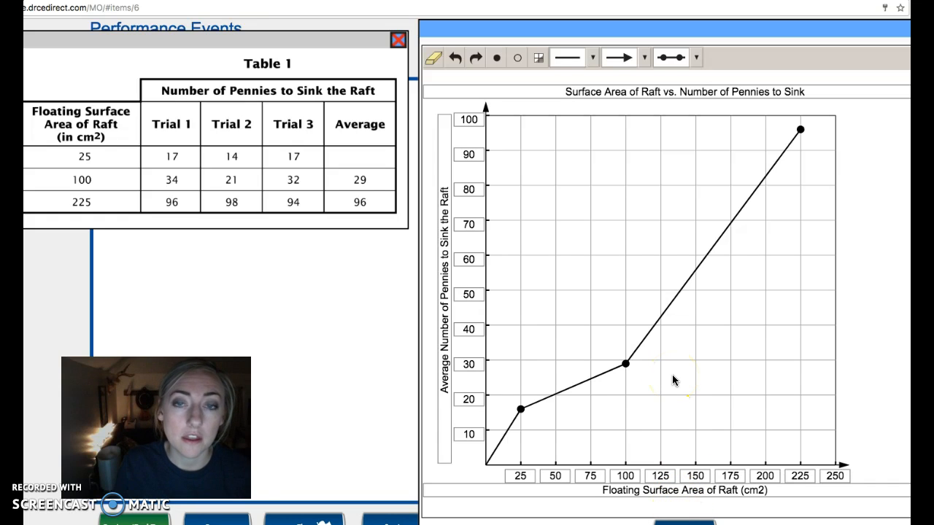
Finish the graph response to return to the question, and close the enlarged Table 1
{"action": "mouse_move", "coordinate": [614, 34]}
{"action": "left_mouse_down"}
{"action": "mouse_move", "coordinate": [605, 8]}
{"action": "mouse_move", "coordinate": [620, 28]}
{"action": "left_mouse_up"}
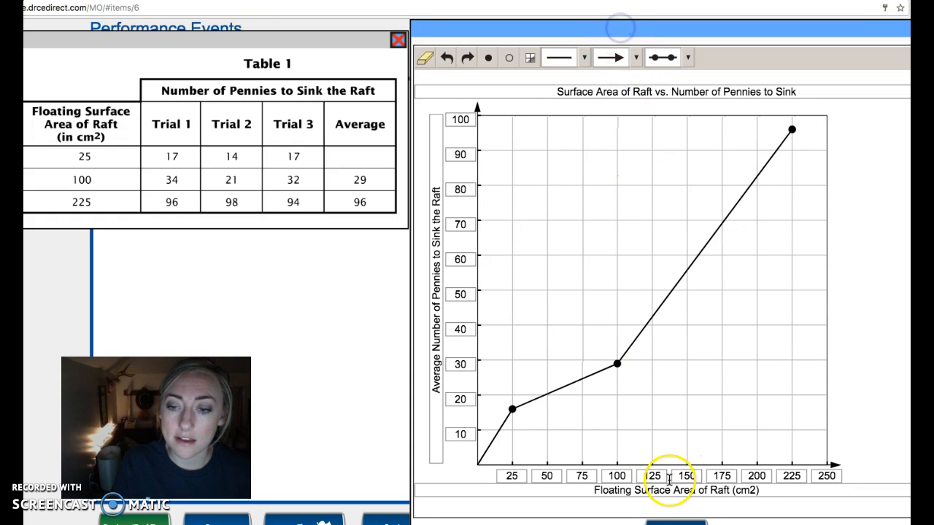
{"action": "left_click", "coordinate": [677, 519]}
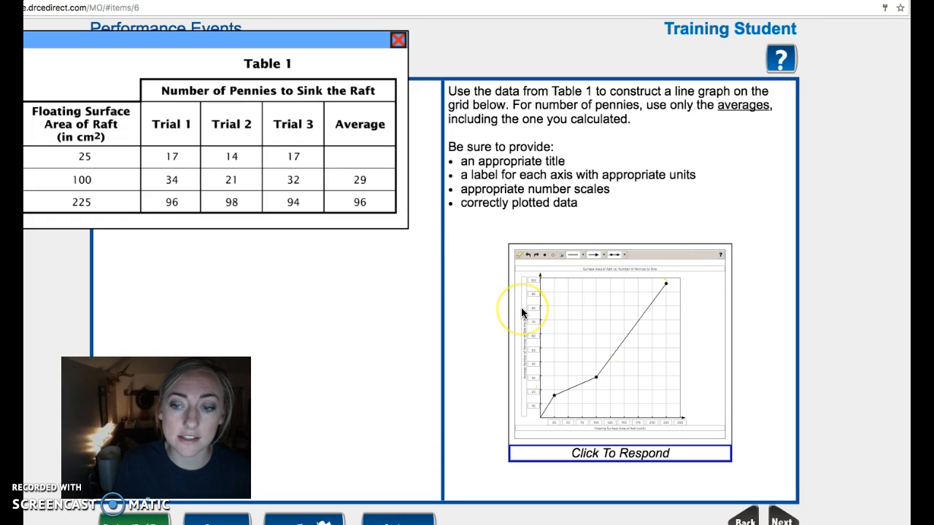
{"action": "left_click", "coordinate": [398, 40]}
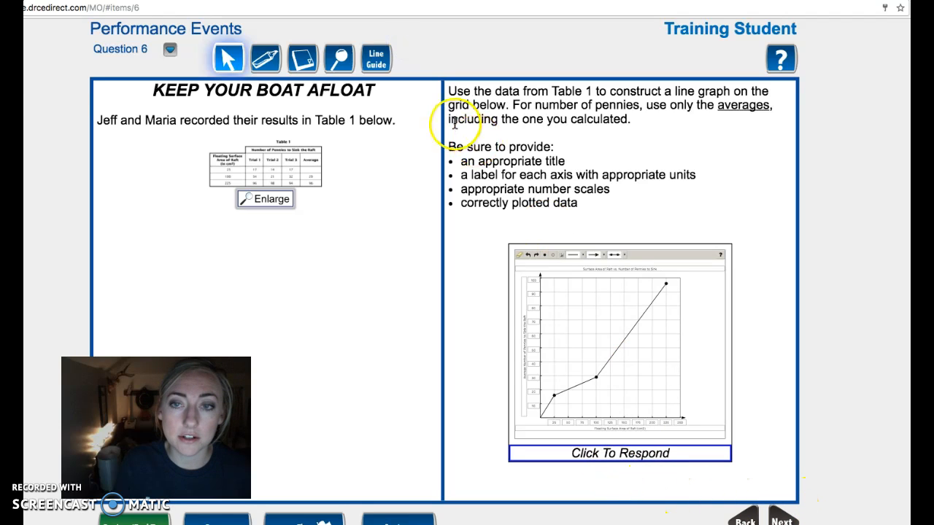
Reopen the graph response from the question and move its window to show the whole graph
{"action": "left_click", "coordinate": [622, 454]}
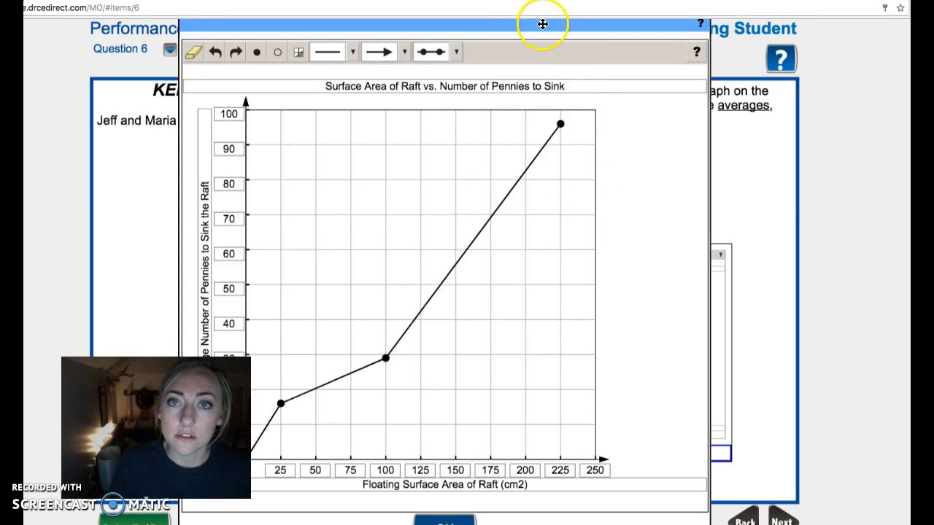
{"action": "left_click_drag", "start_coordinate": [543, 27], "coordinate": [654, 23]}
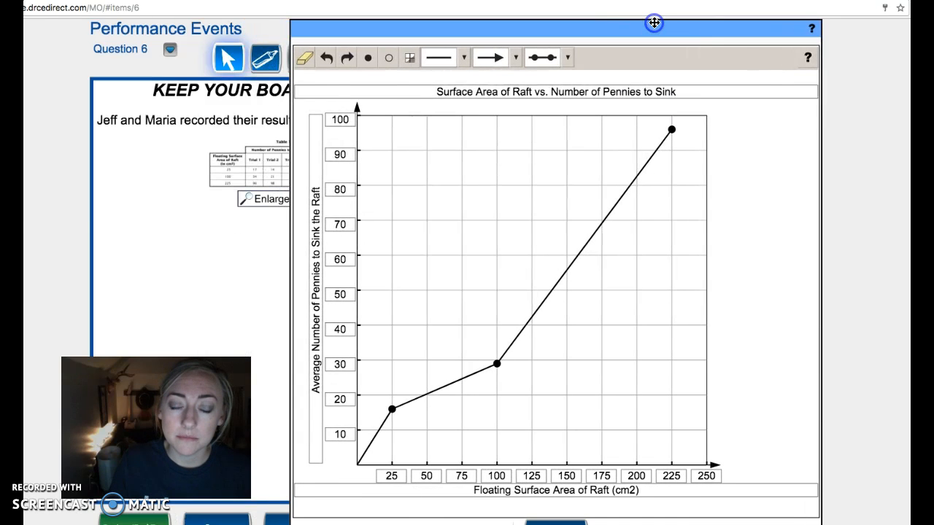